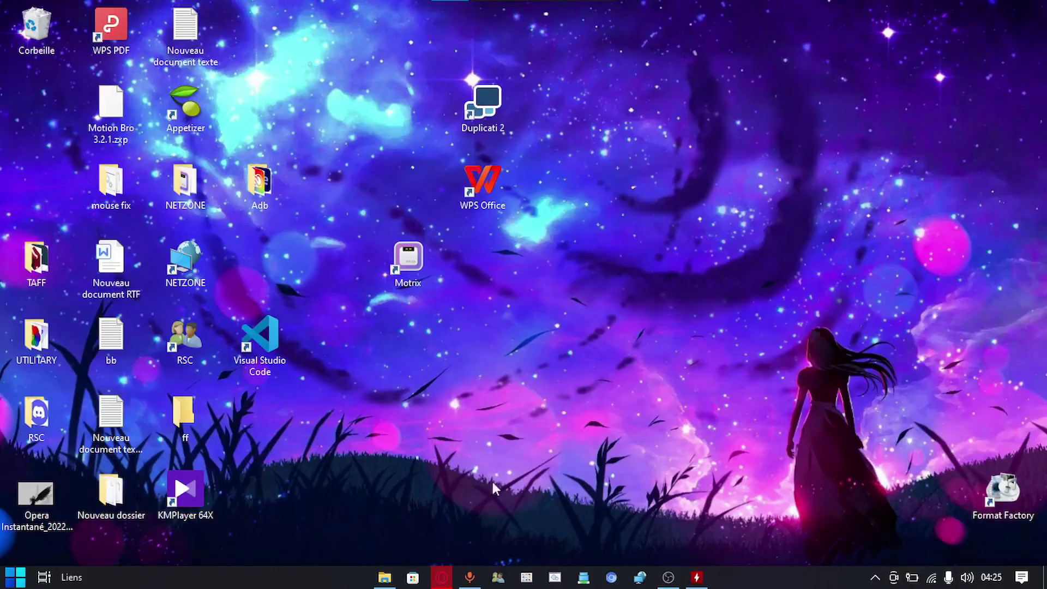
pyautogui.click(438, 571)
pyautogui.write('youtube.com')
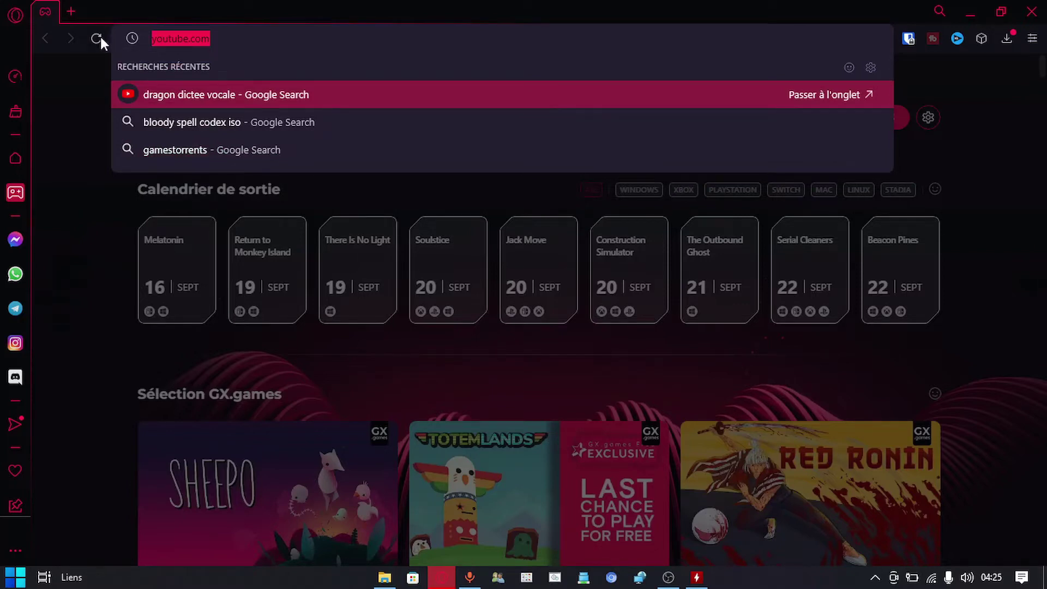
pyautogui.press('super+v')
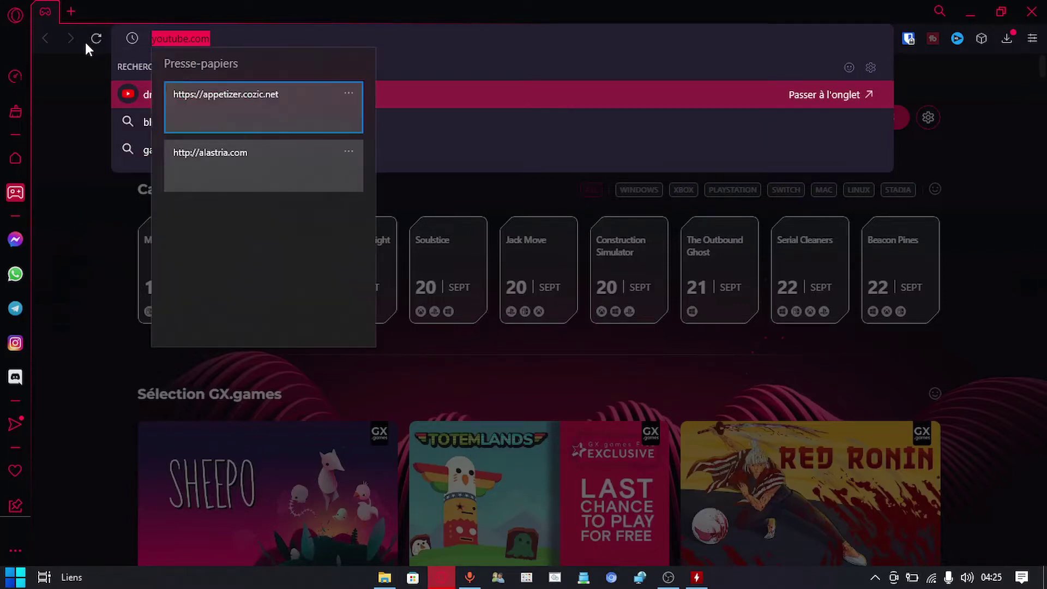
pyautogui.click(202, 154)
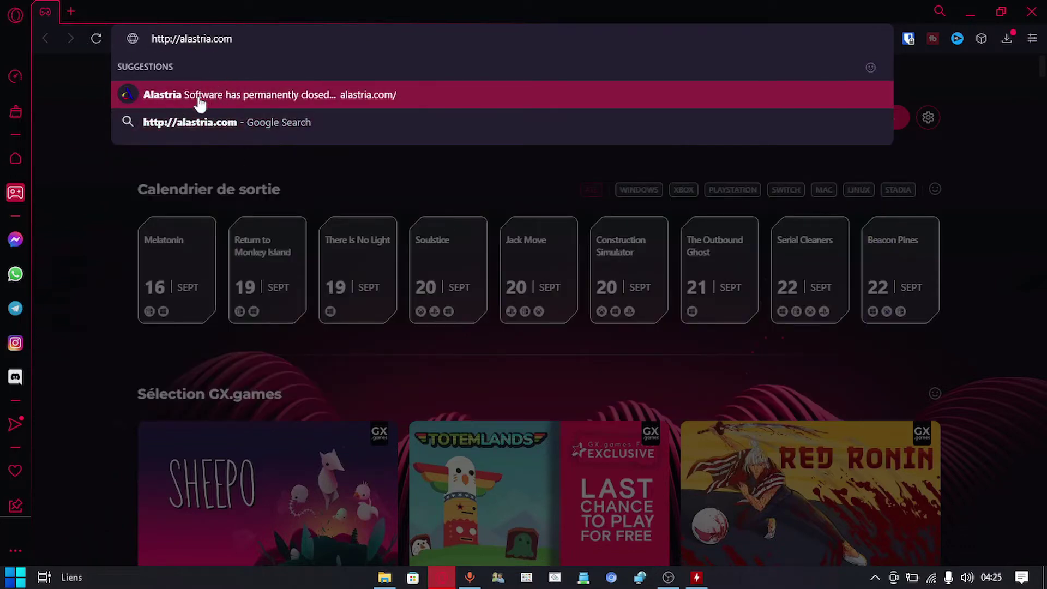
pyautogui.press('Return')
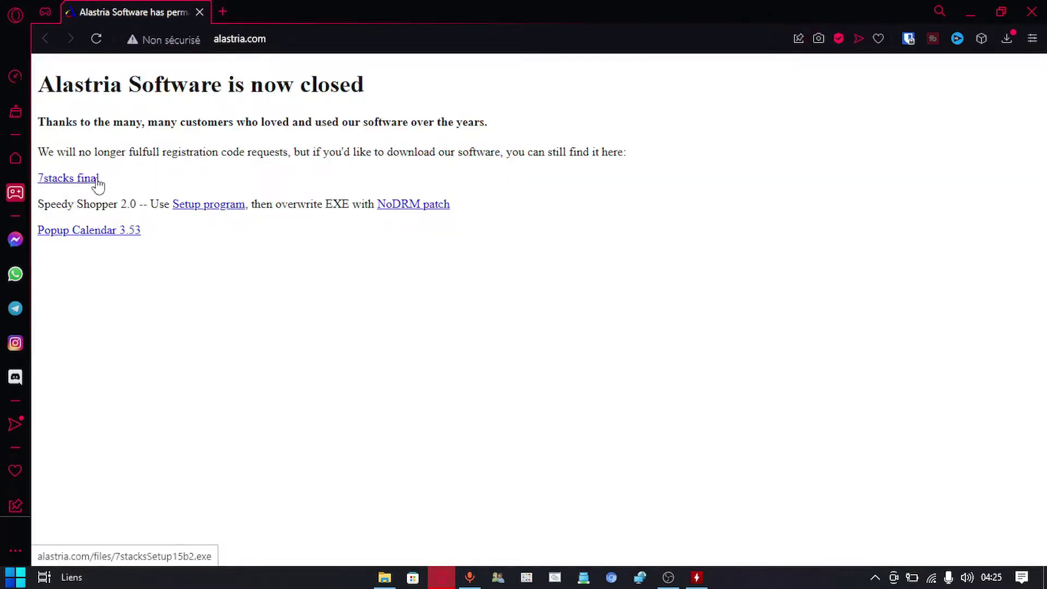
# Download 7stacks final from the Alastria page, dismiss the browser's save dialog and minimise the browser.
pyautogui.click(96, 182)
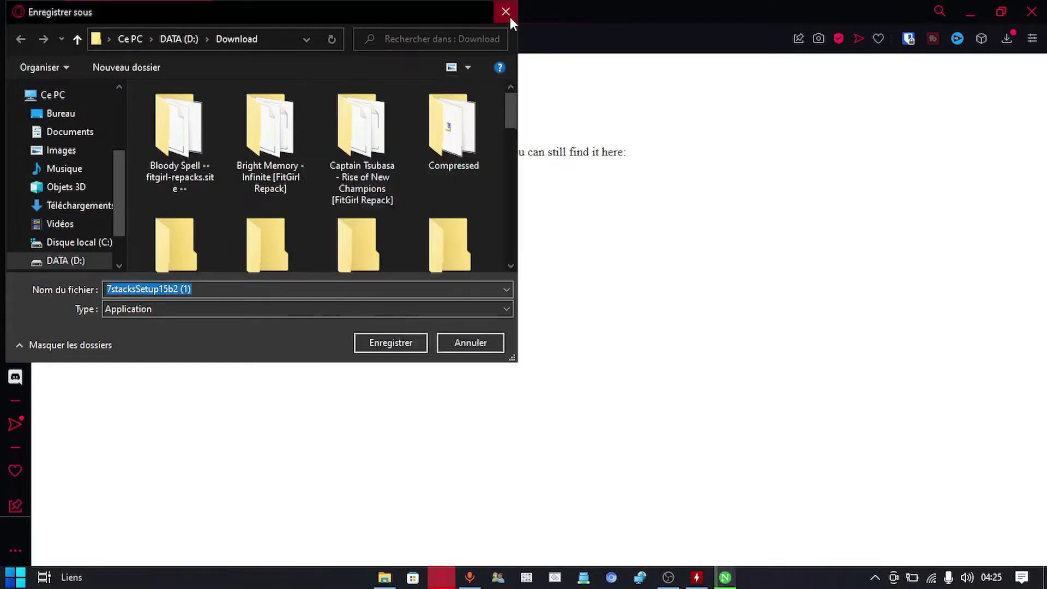
pyautogui.click(509, 17)
pyautogui.click(959, 8)
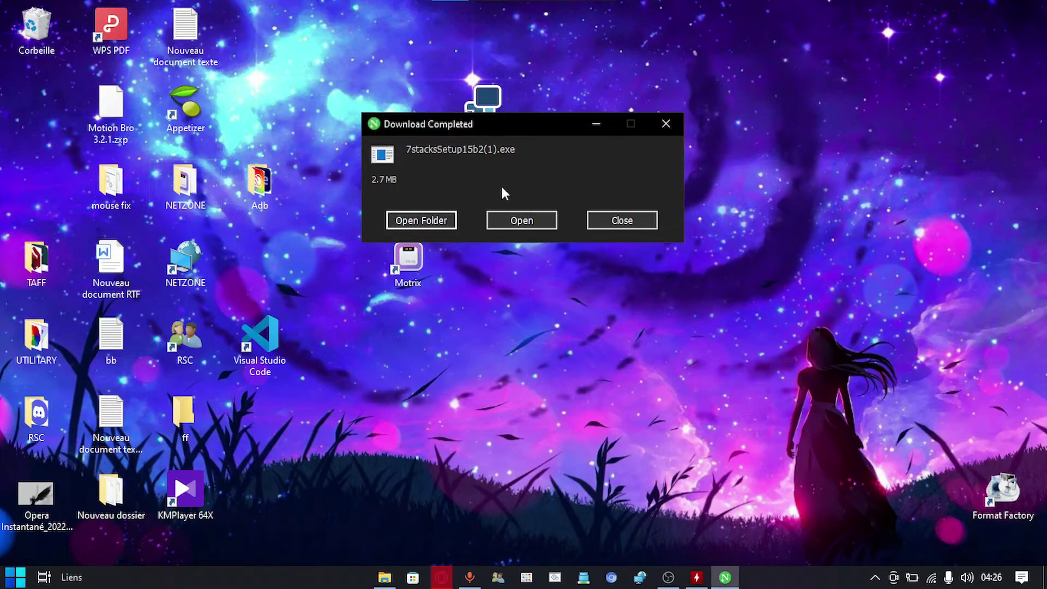
pyautogui.click(521, 220)
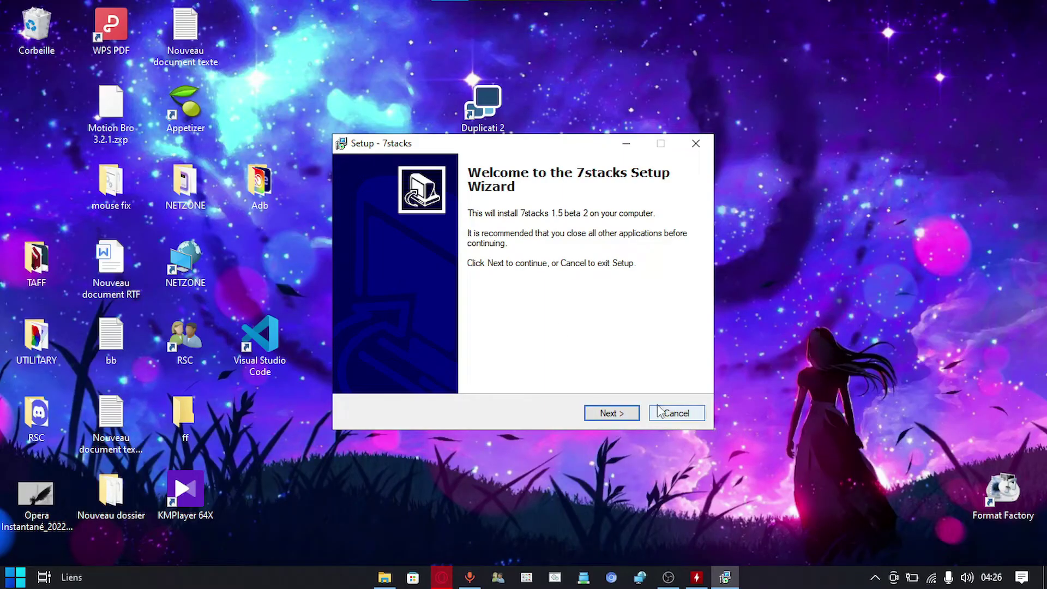
pyautogui.click(703, 143)
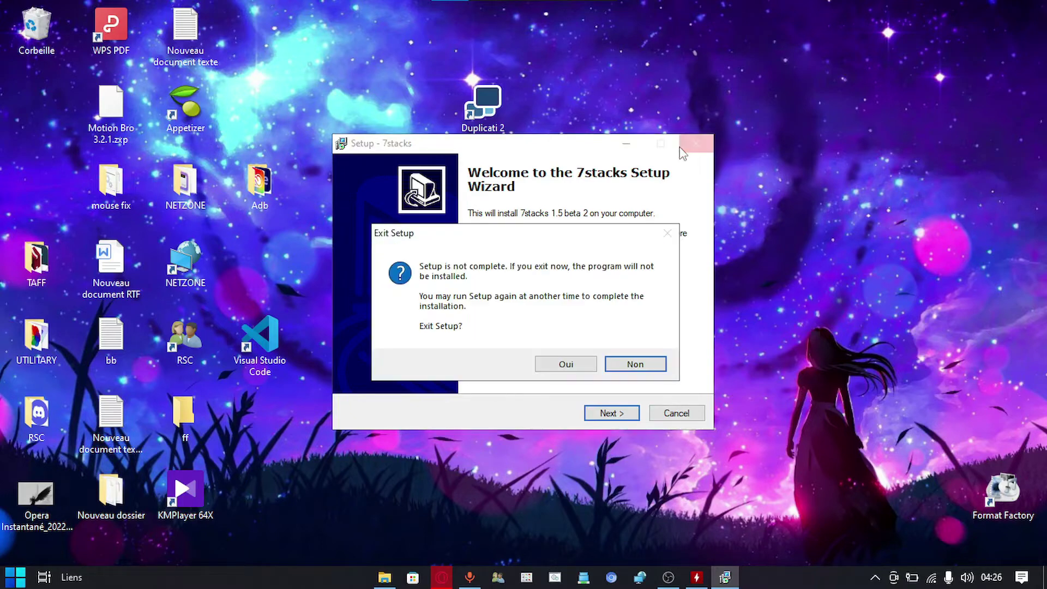
pyautogui.click(565, 364)
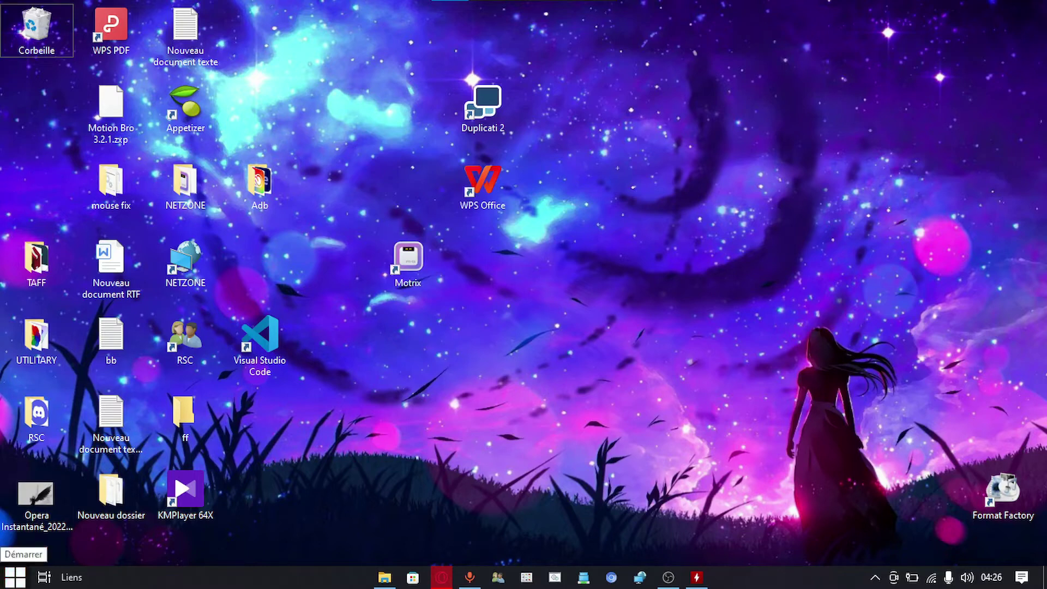
pyautogui.click(15, 577)
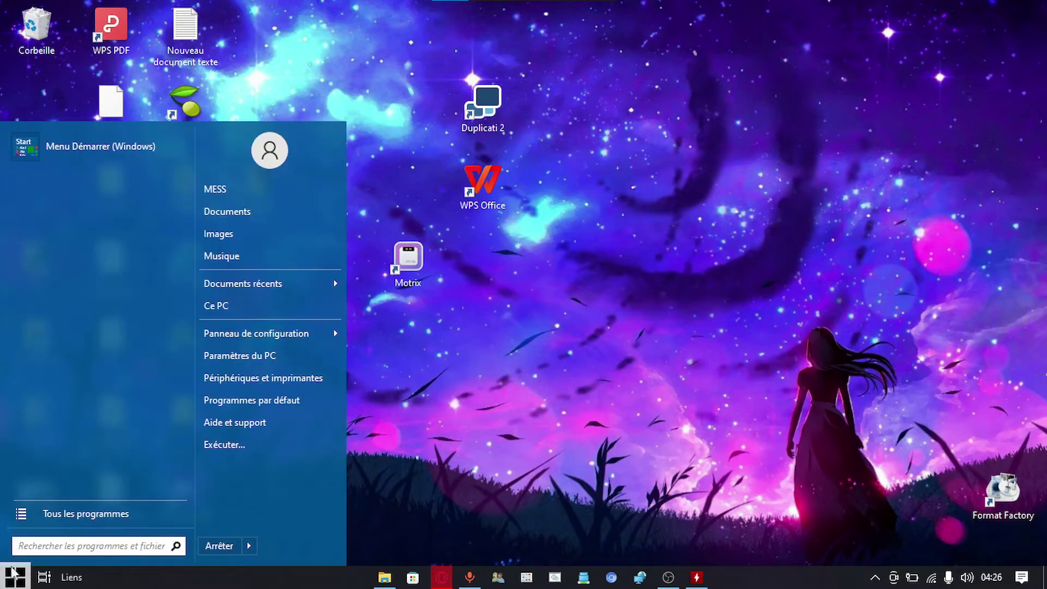
pyautogui.click(24, 515)
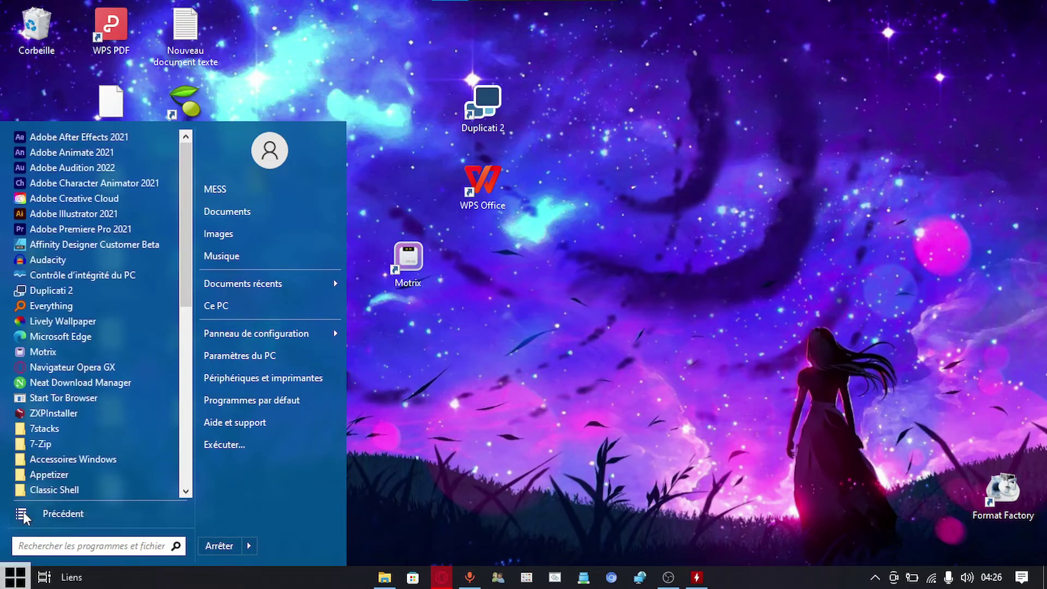
pyautogui.click(532, 424)
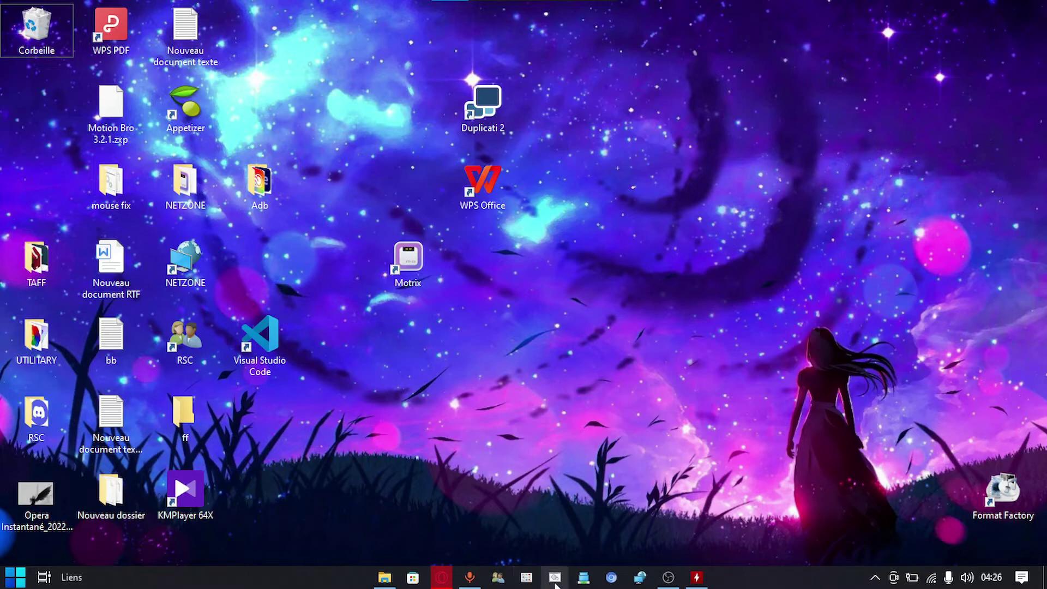
# Launch 7stacks from the UTILITARY stack and move its new-stack dialog clear of the desktop icons.
pyautogui.moveTo(557, 584)
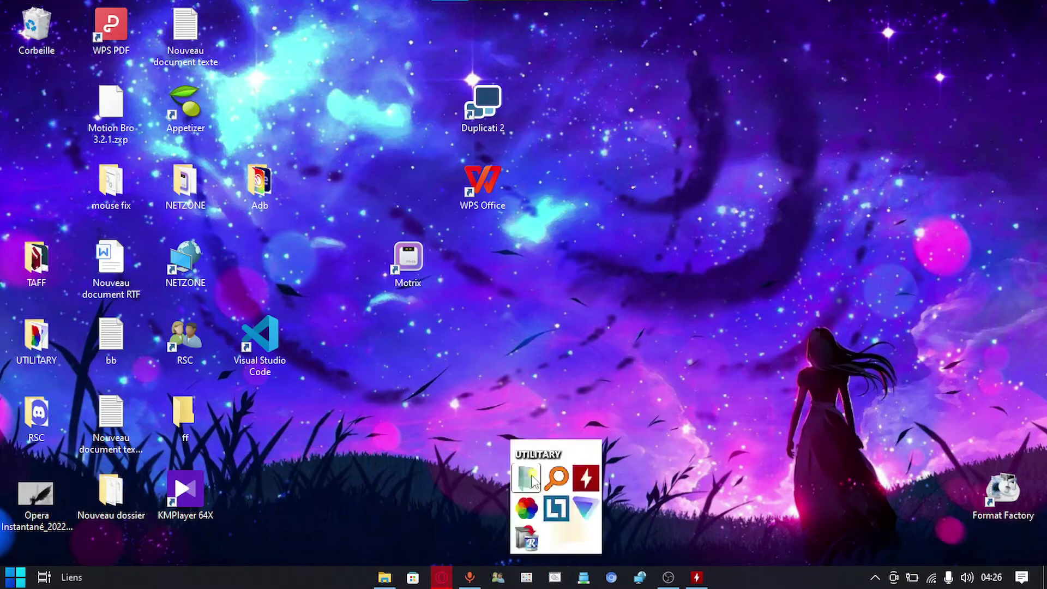
pyautogui.click(529, 475)
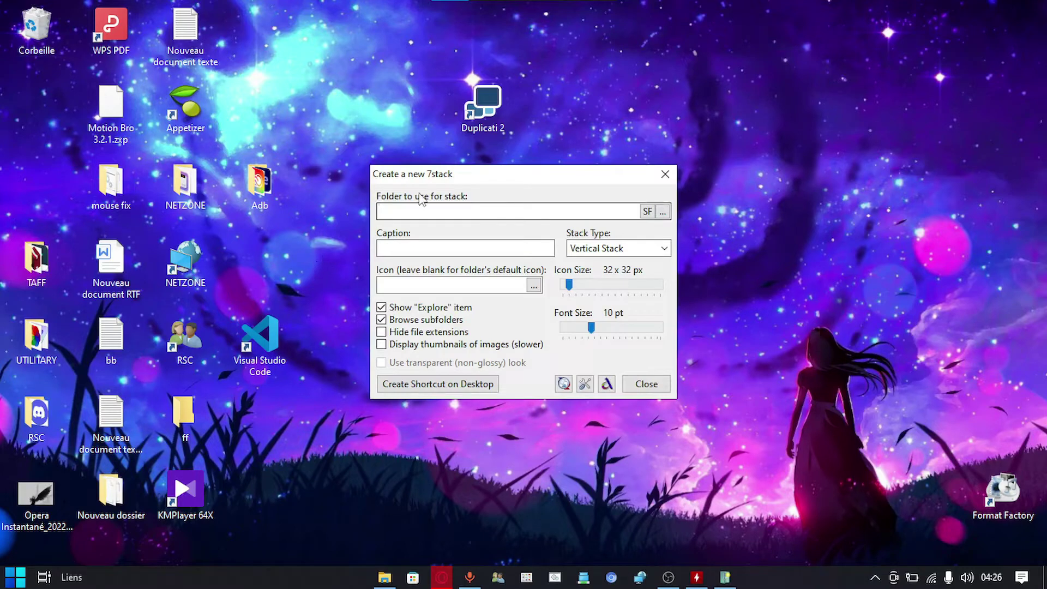
pyautogui.moveTo(487, 182); pyautogui.dragTo(783, 99)
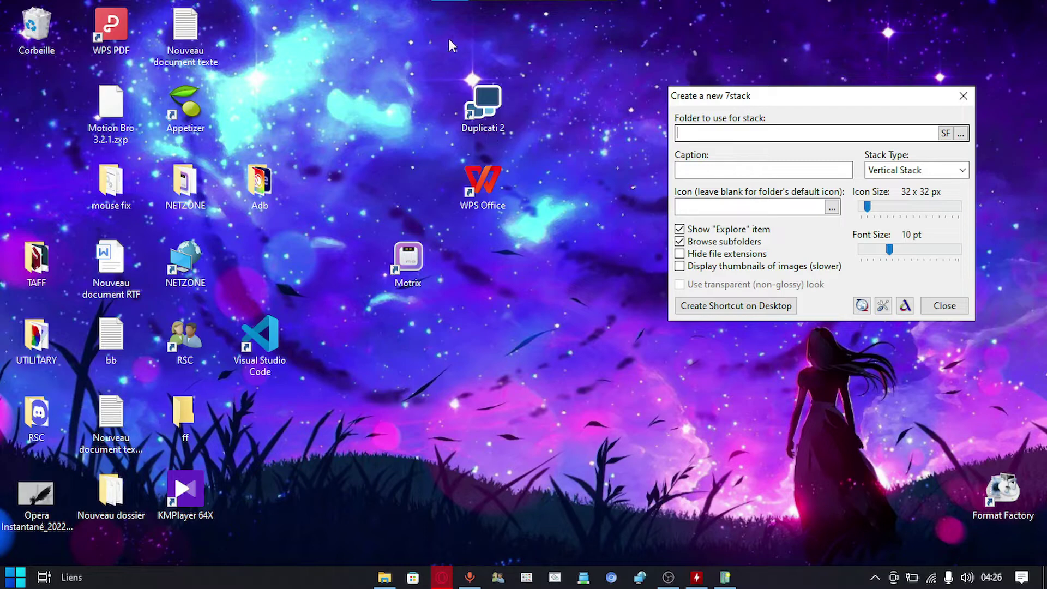
# Create a new folder named demo on the desktop.
pyautogui.moveTo(356, 30); pyautogui.dragTo(543, 371)
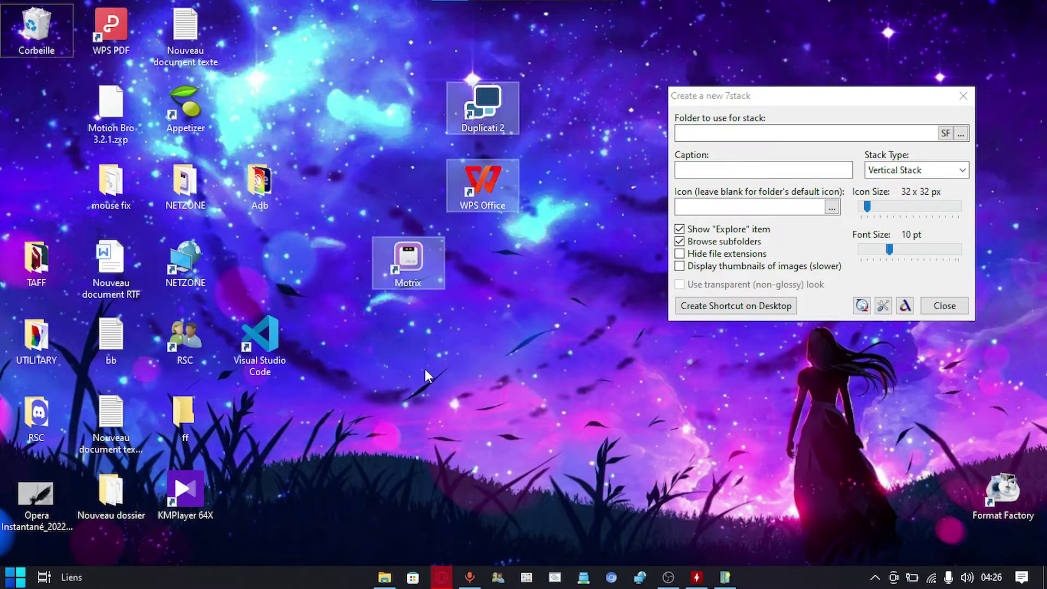
pyautogui.click(489, 337)
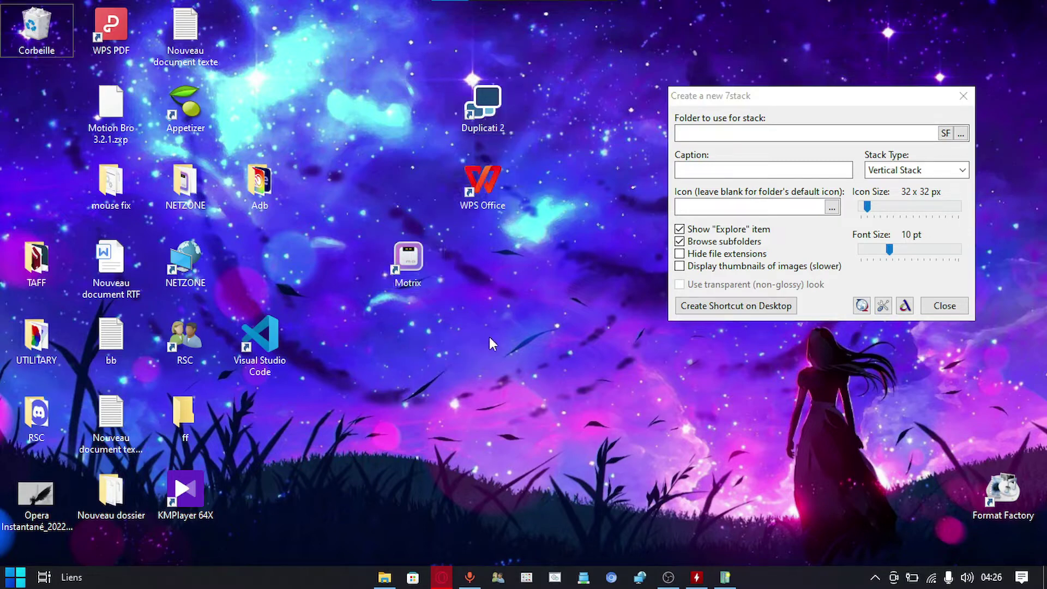
pyautogui.rightClick(451, 335)
pyautogui.moveTo(554, 282)
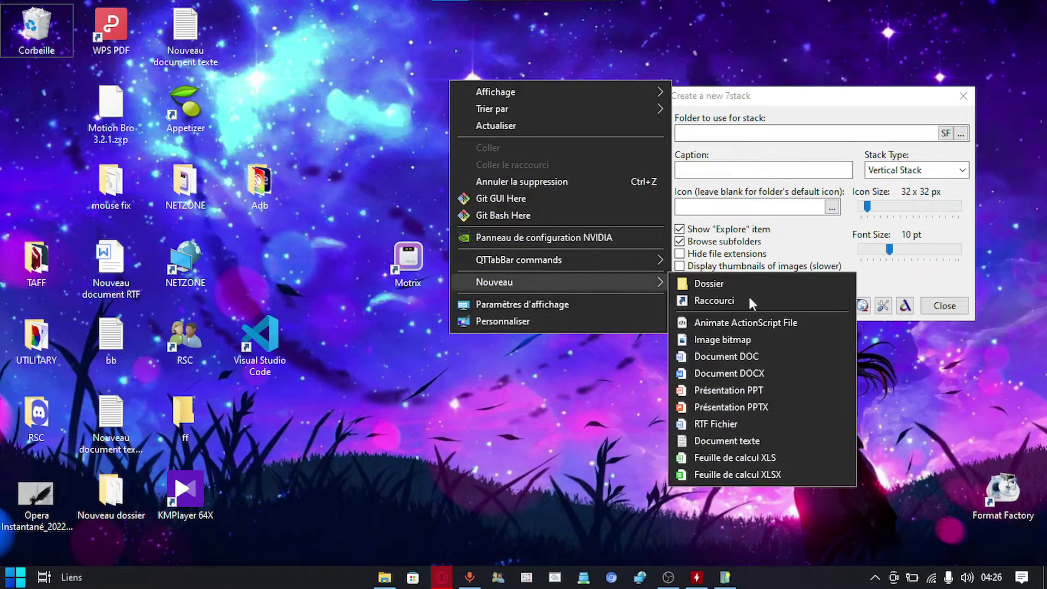
pyautogui.click(747, 285)
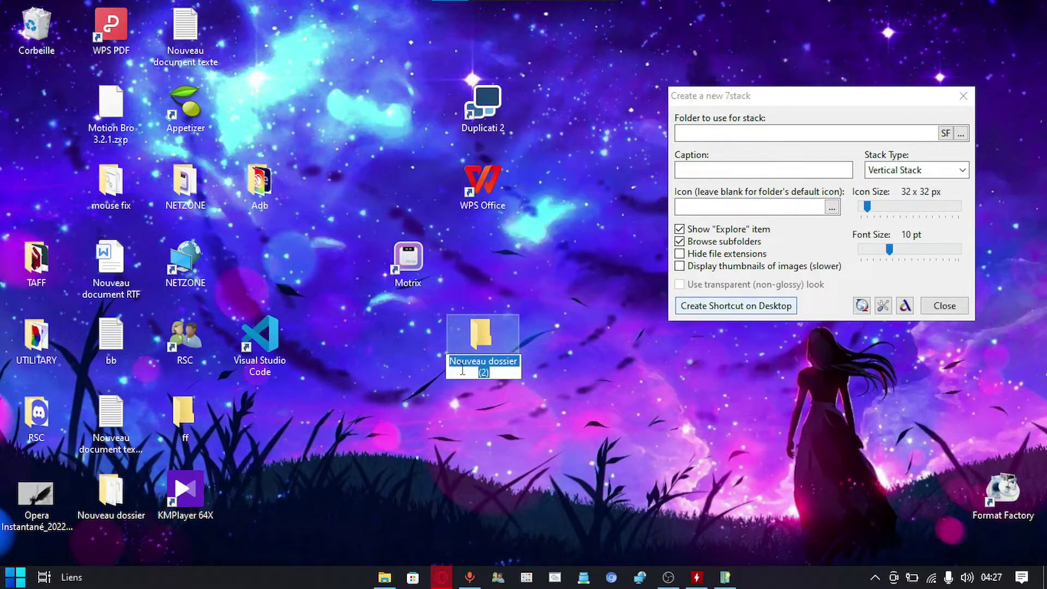
pyautogui.write('d')
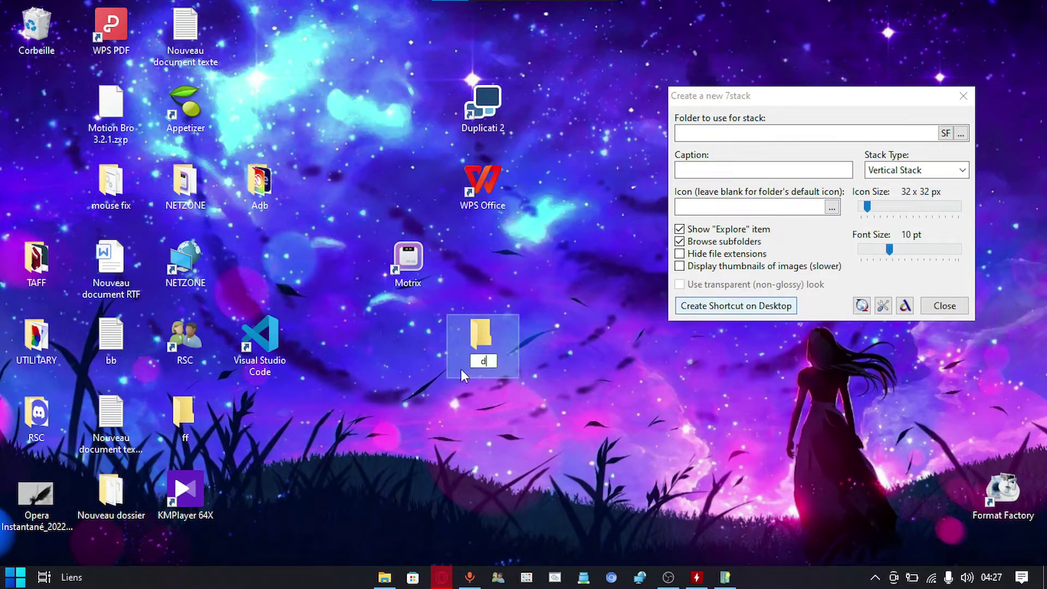
pyautogui.write('emo')
pyautogui.press('Return')
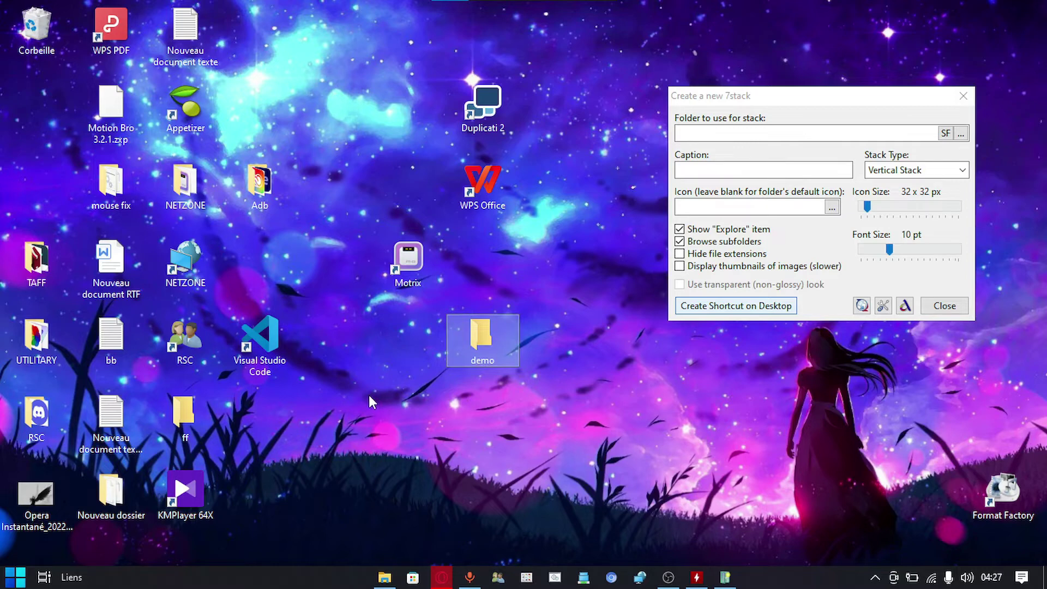
# Move the Duplicati 2, WPS Office and Motrix shortcuts together into the demo folder.
pyautogui.moveTo(496, 253); pyautogui.dragTo(417, 89)
pyautogui.moveTo(481, 108); pyautogui.dragTo(497, 320)
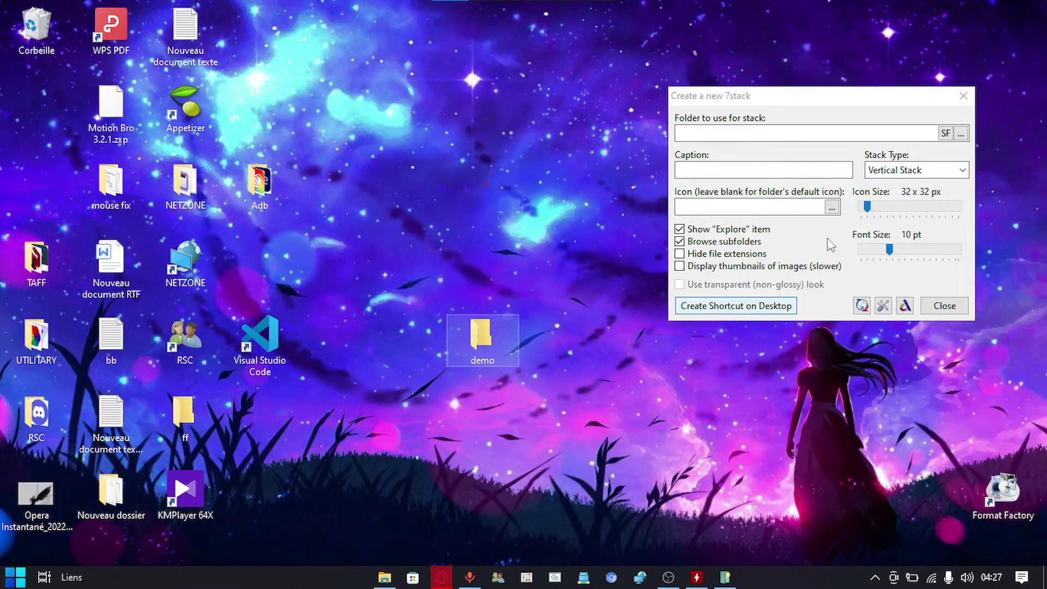
# Choose the desktop's demo folder as the folder for the new stack, keeping Vertical Stack as the stack type.
pyautogui.moveTo(858, 98); pyautogui.dragTo(788, 95)
pyautogui.click(892, 130)
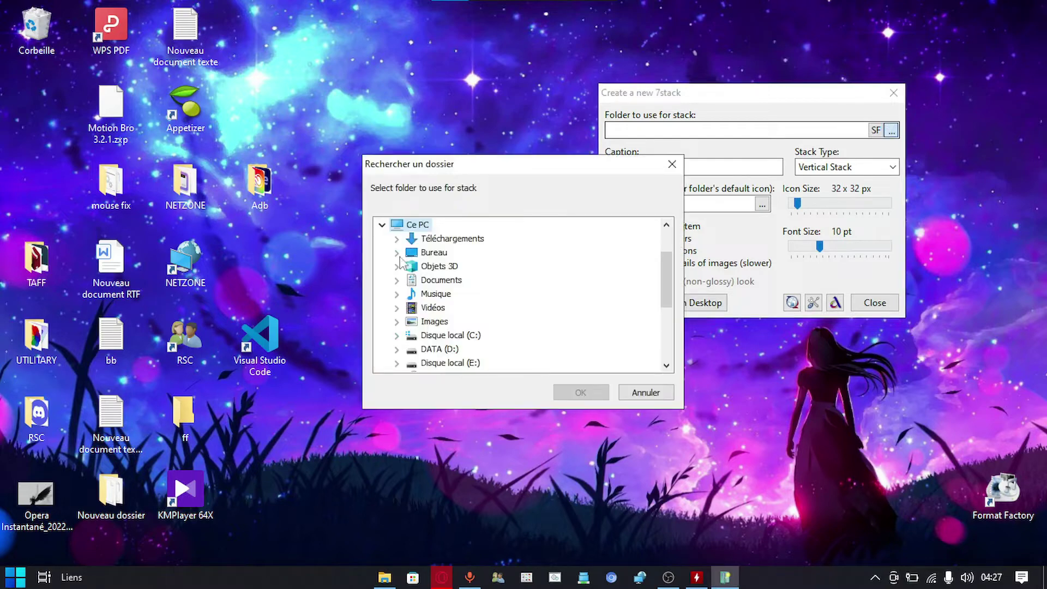
pyautogui.click(397, 253)
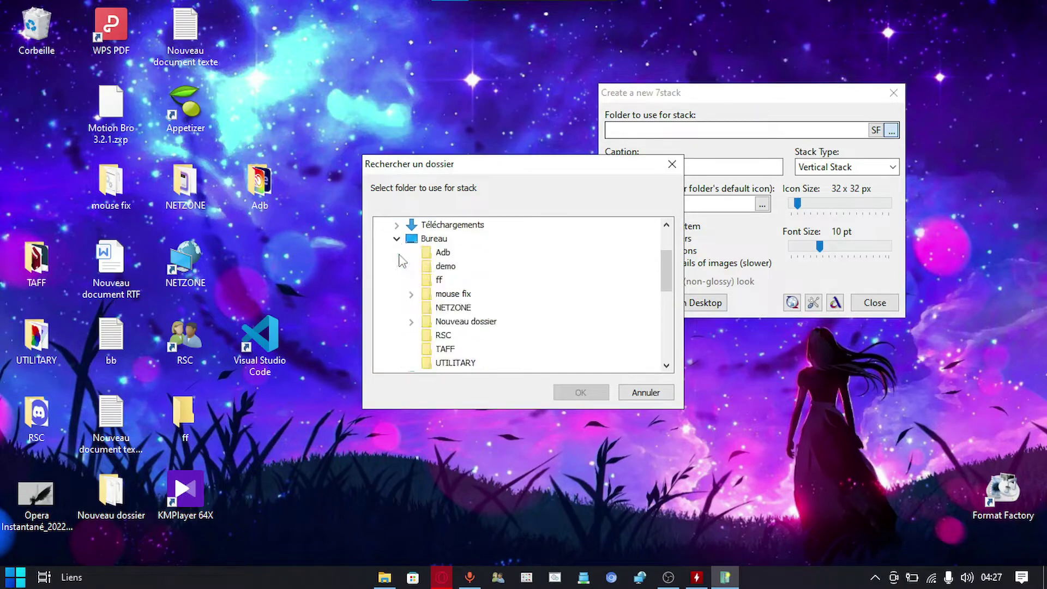
pyautogui.click(447, 268)
pyautogui.click(571, 396)
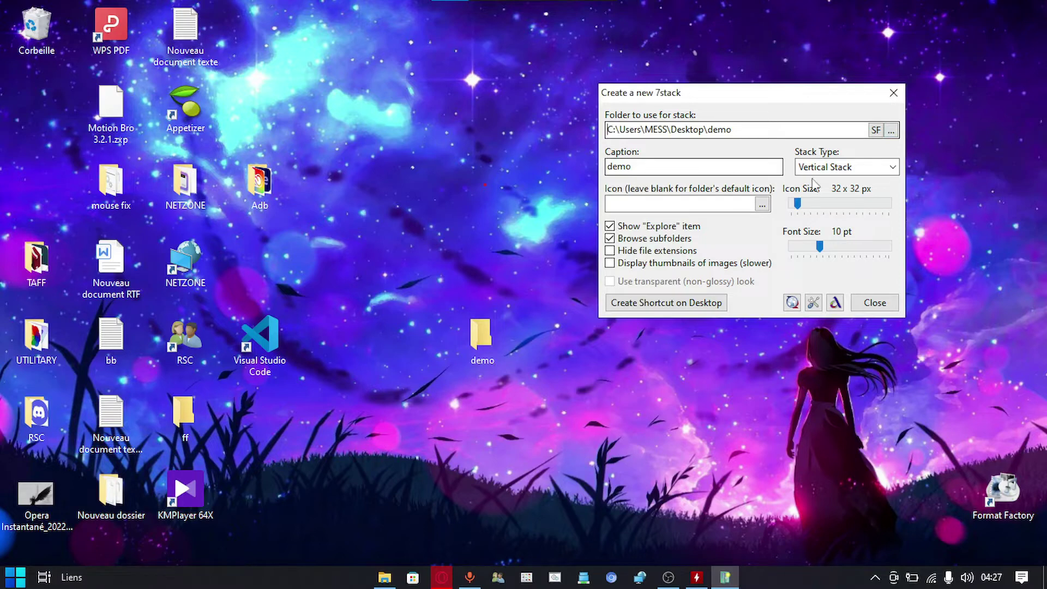
pyautogui.click(894, 169)
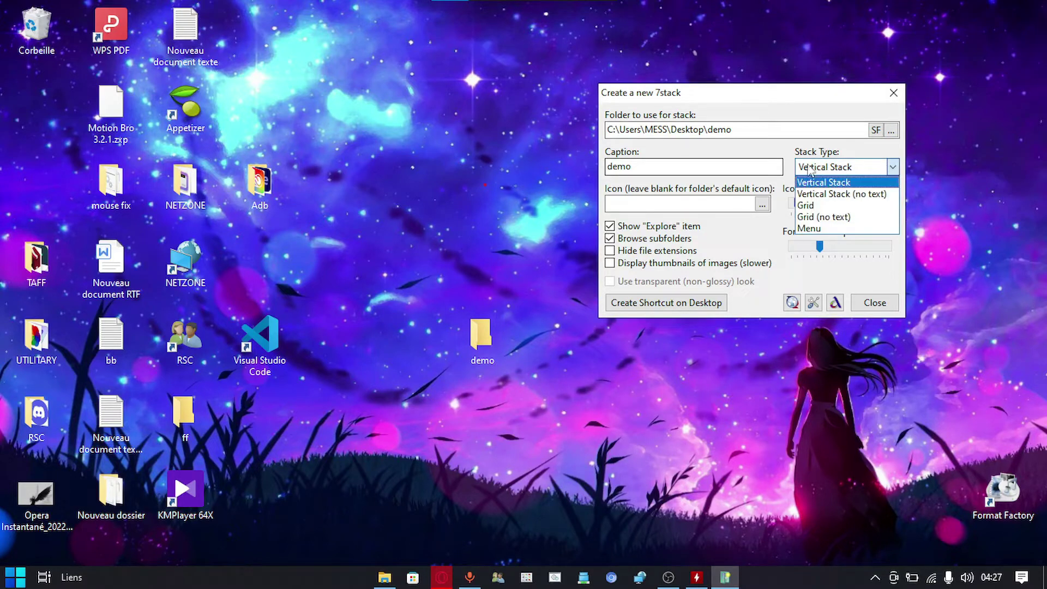
pyautogui.click(788, 155)
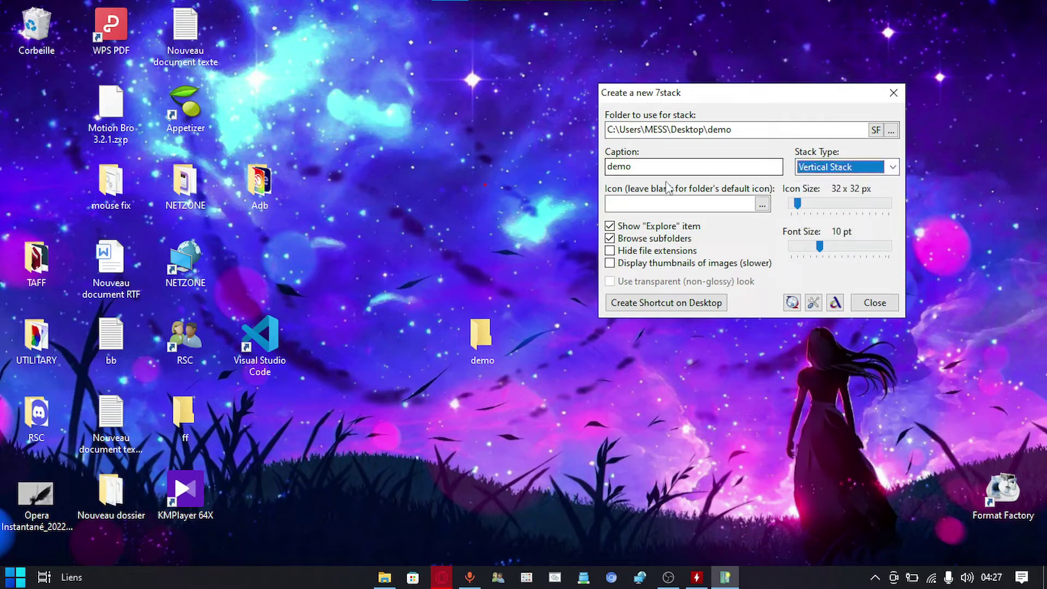
# Set the stack's icon to the yellow folder with a red cross from SHELL32.DLL.
pyautogui.click(762, 205)
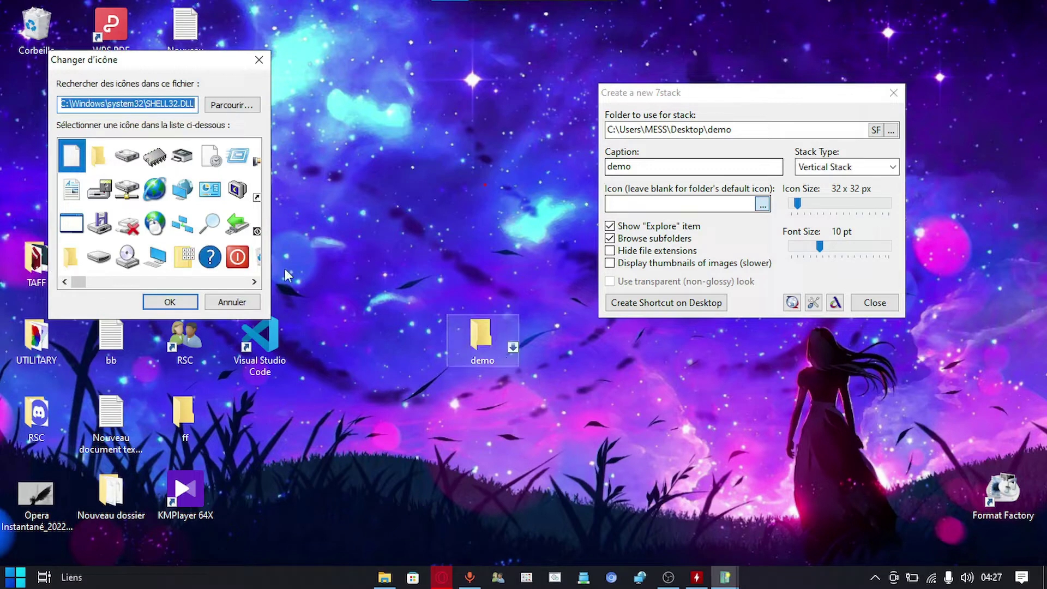
pyautogui.click(188, 282)
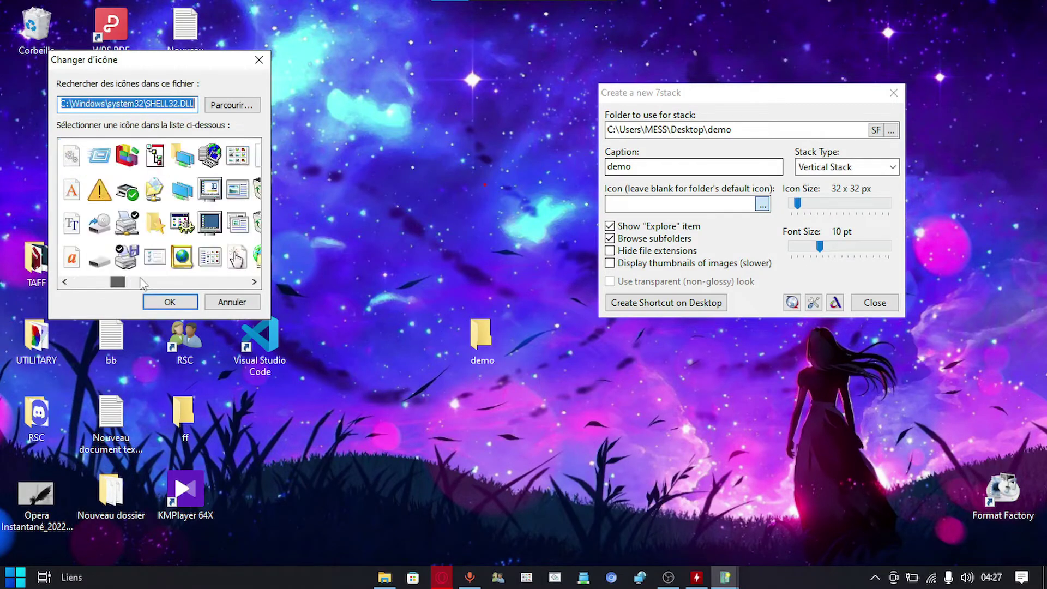
pyautogui.click(188, 282)
pyautogui.click(205, 282)
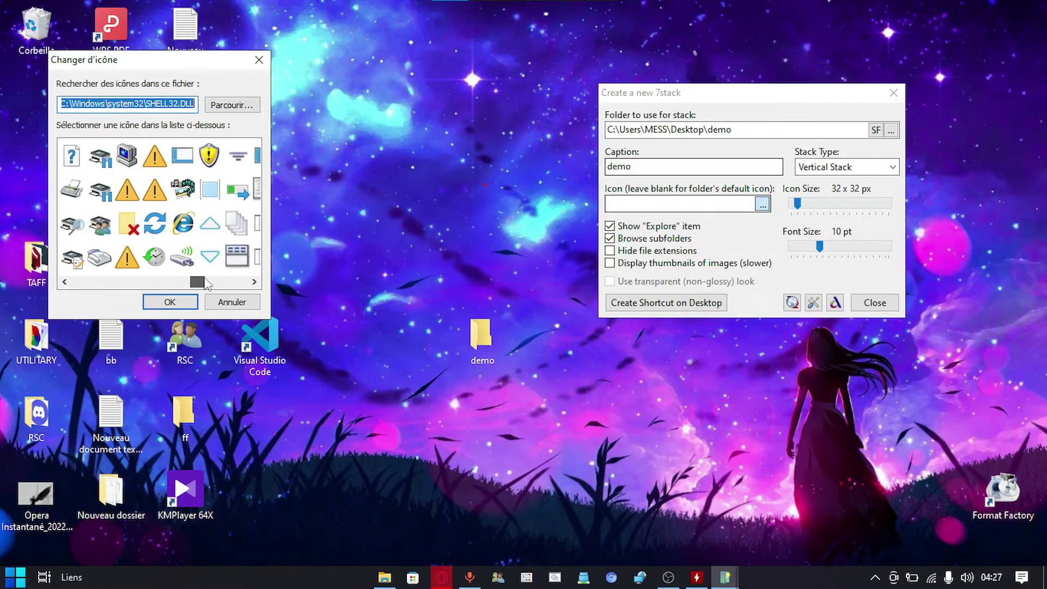
pyautogui.click(139, 229)
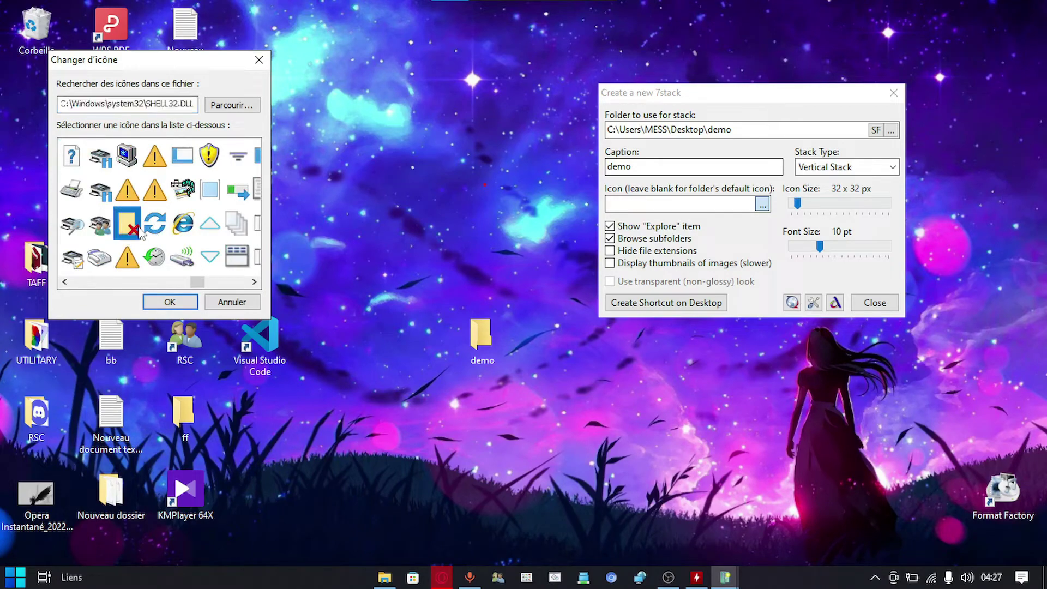
pyautogui.click(163, 303)
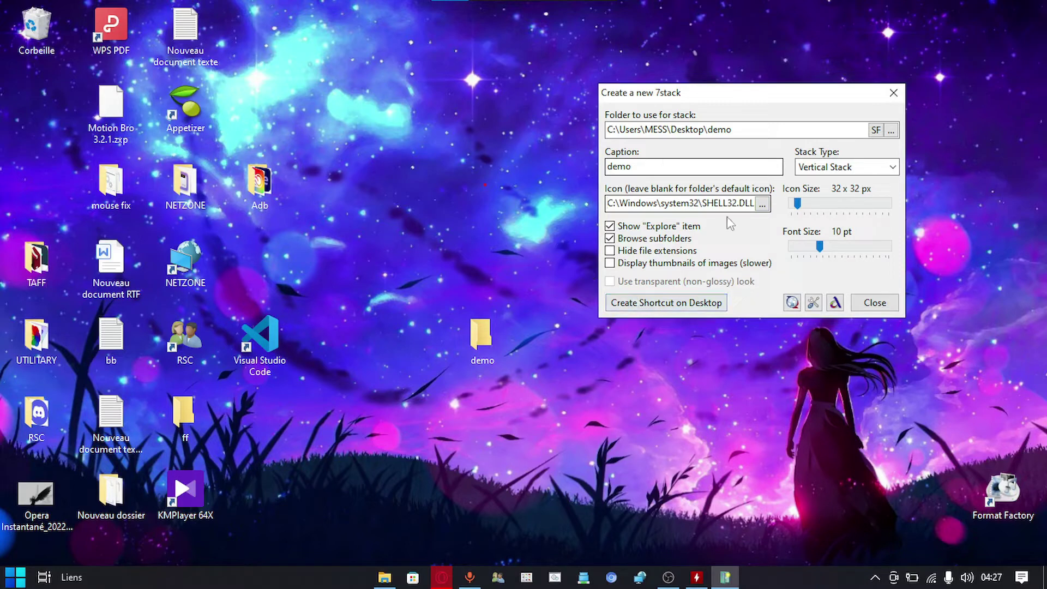
# Create the demo stack's shortcut on the desktop and move it to the free spot above the demo folder.
pyautogui.click(627, 309)
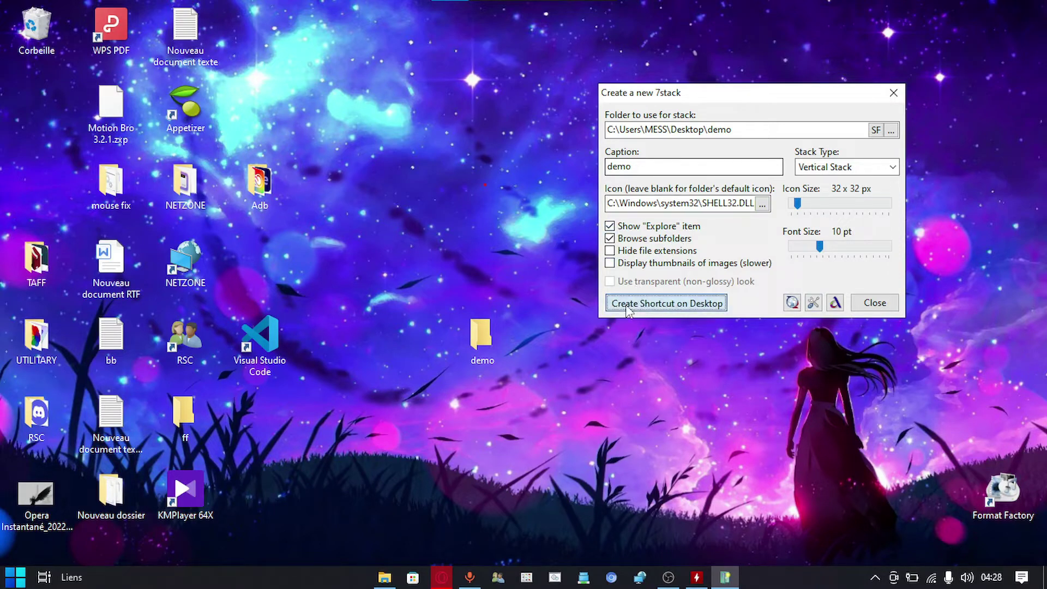
pyautogui.rightClick(480, 91)
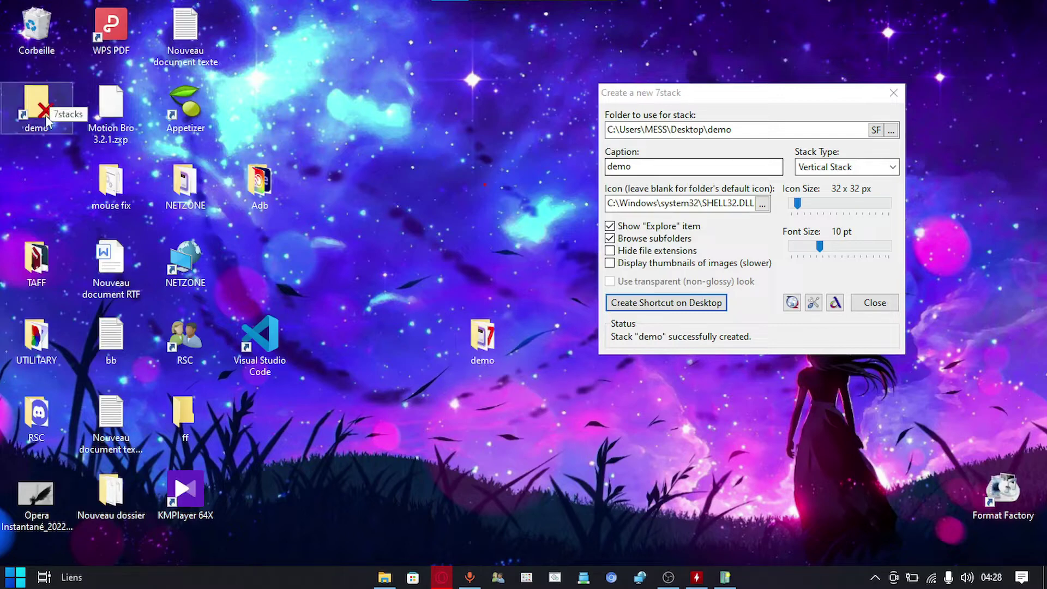
pyautogui.moveTo(47, 121); pyautogui.dragTo(521, 141)
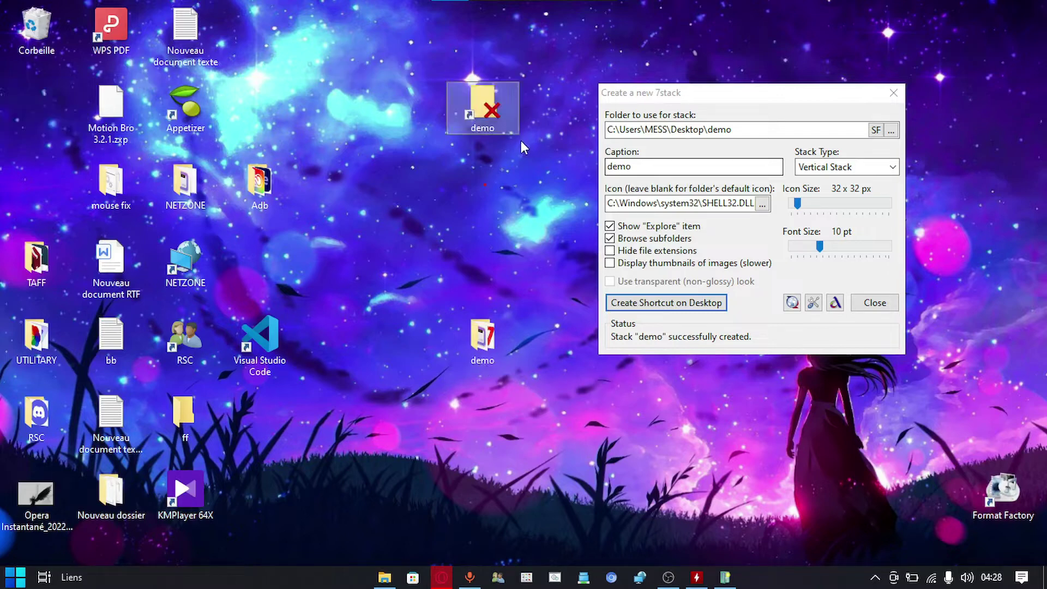
# Open the demo stack from its desktop shortcut, pin it to the taskbar and open it from there.
pyautogui.doubleClick(488, 118)
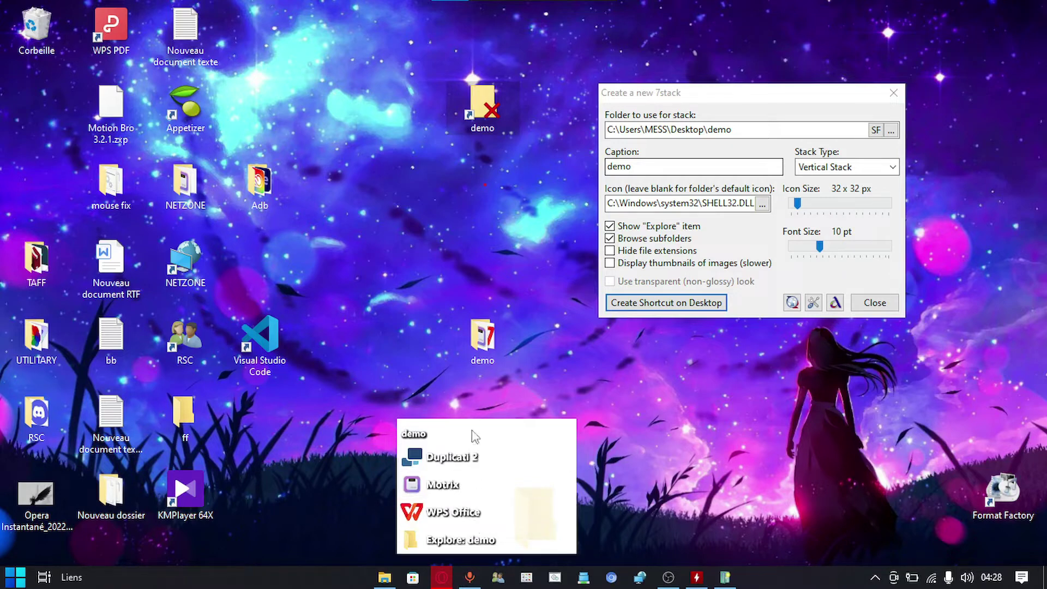
pyautogui.moveTo(483, 113); pyautogui.dragTo(755, 582)
pyautogui.click(754, 578)
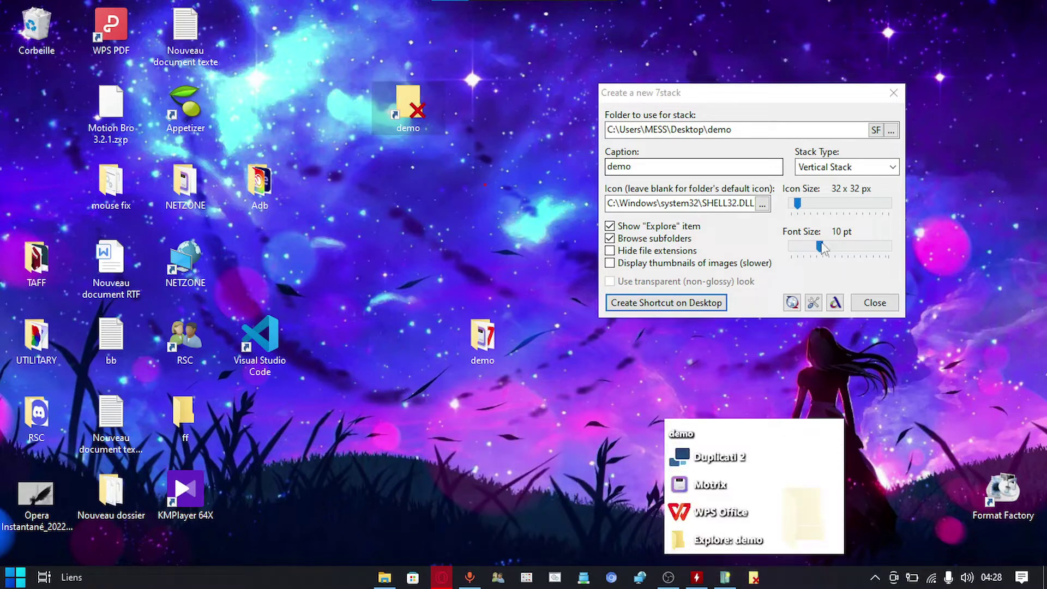
# Change the demo stack's type to Grid and create its desktop shortcut again.
pyautogui.click(885, 169)
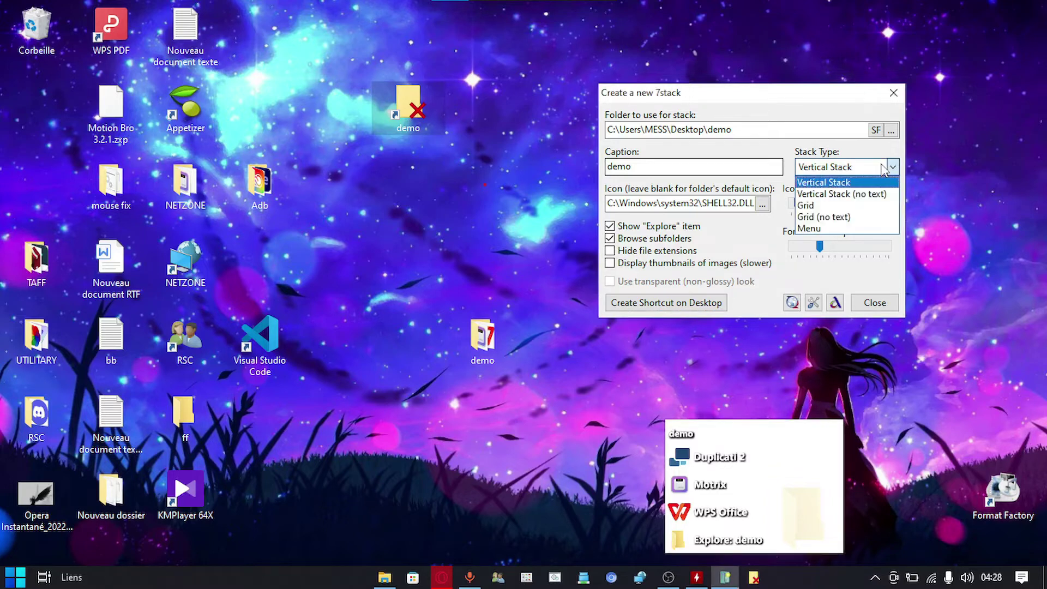
pyautogui.click(823, 207)
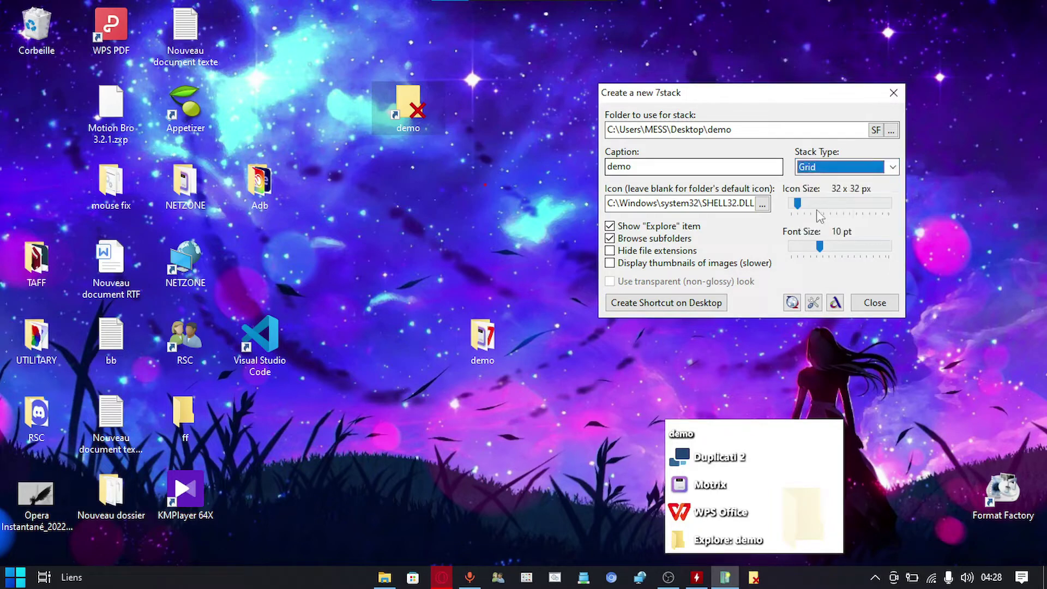
pyautogui.click(676, 303)
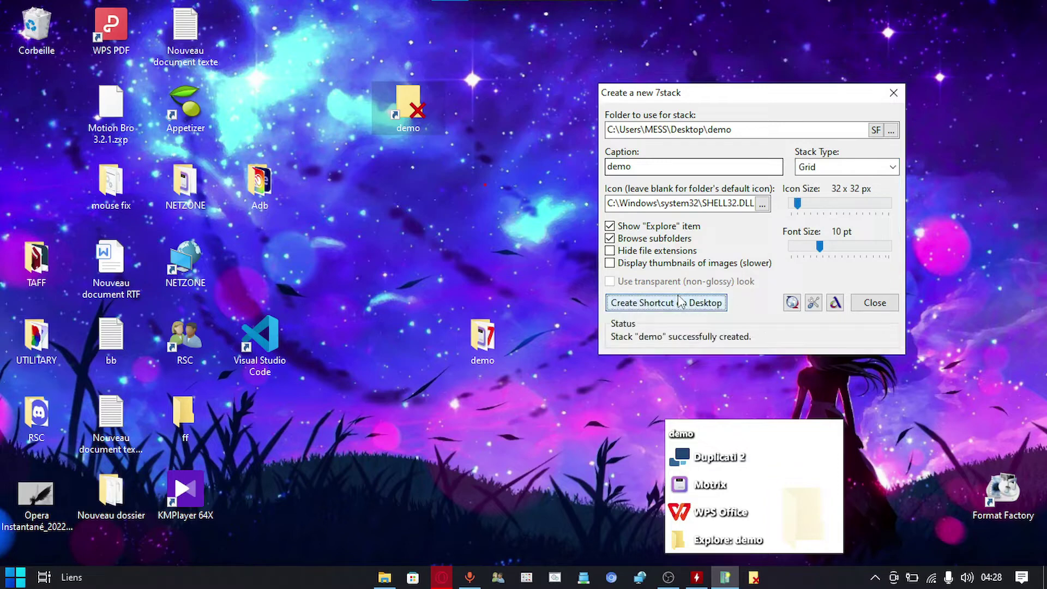
# Unpin the demo stack from the taskbar and open the stack from its desktop shortcut.
pyautogui.click(757, 583)
pyautogui.rightClick(756, 583)
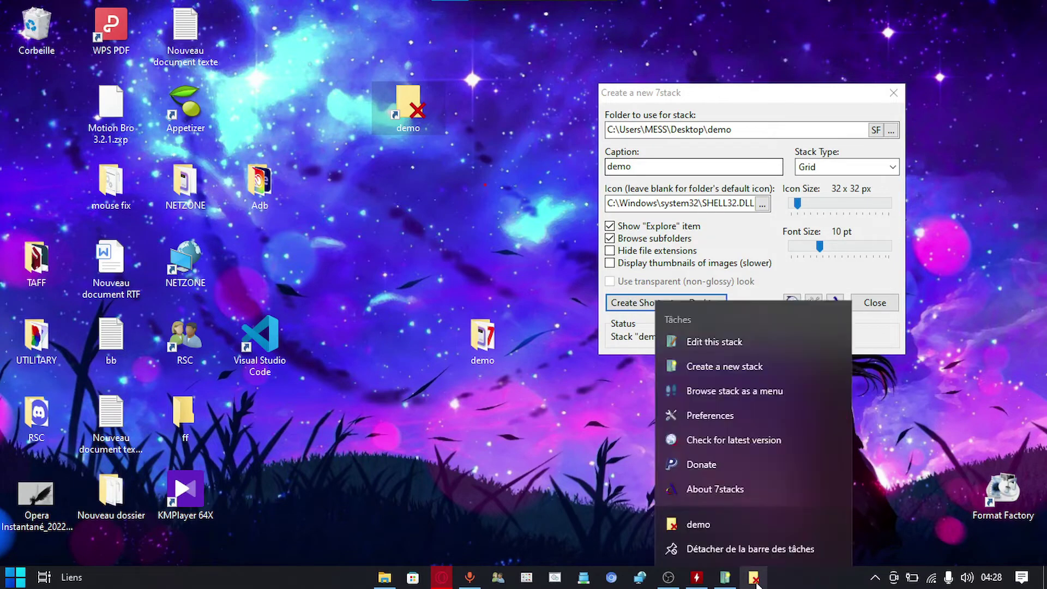
pyautogui.click(751, 550)
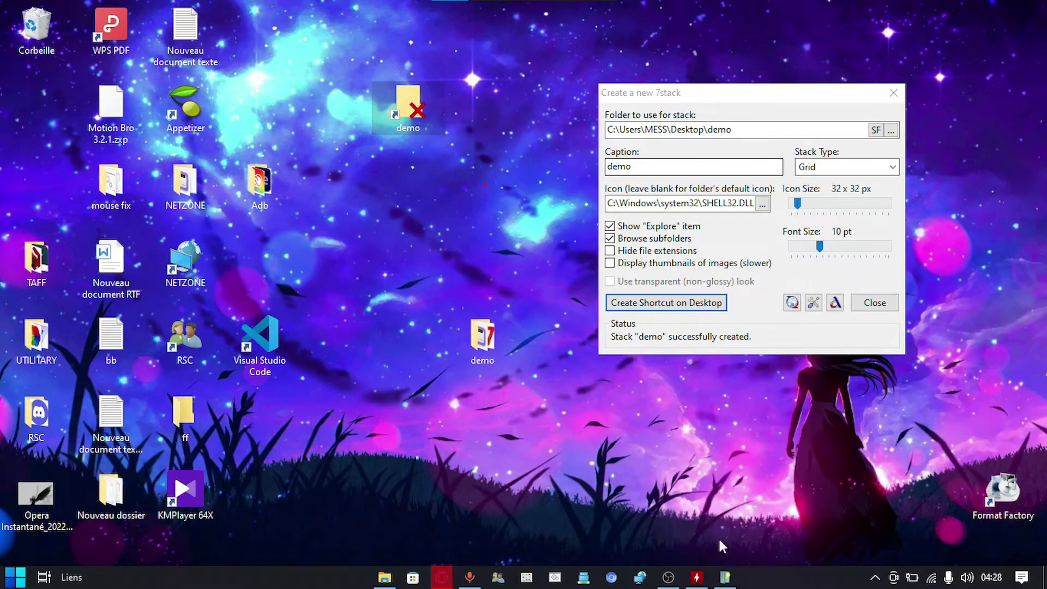
pyautogui.doubleClick(413, 101)
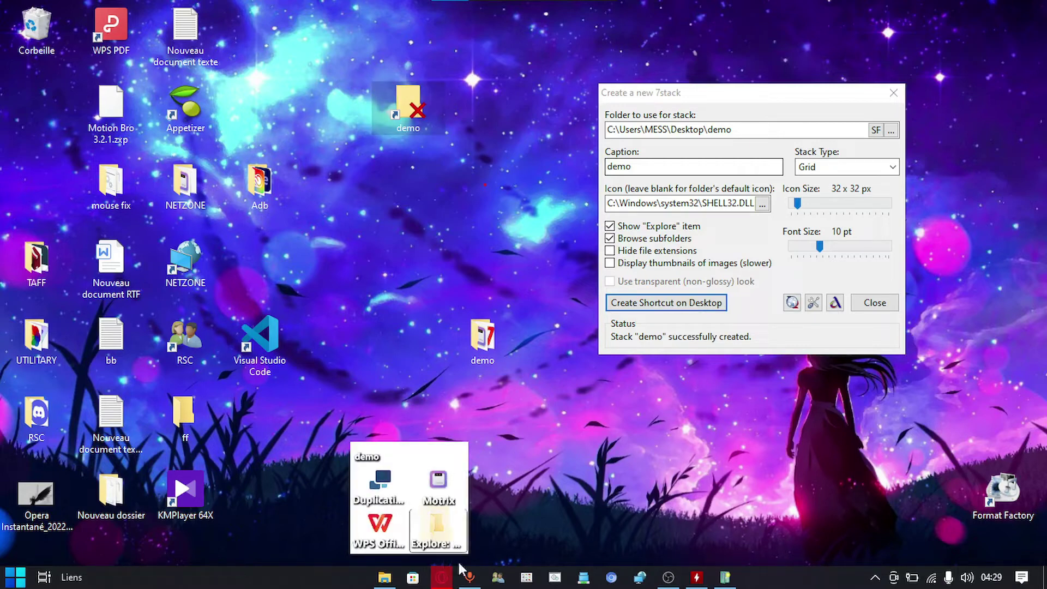
# Change the demo stack's type to Menu, recreate its desktop shortcut and open the stack from it.
pyautogui.click(897, 169)
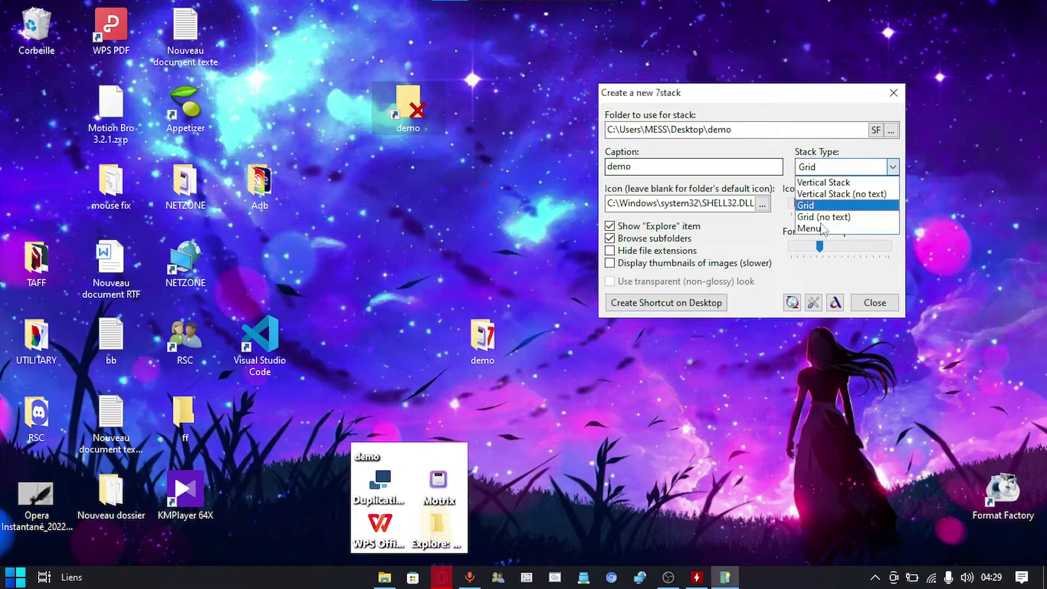
pyautogui.click(822, 229)
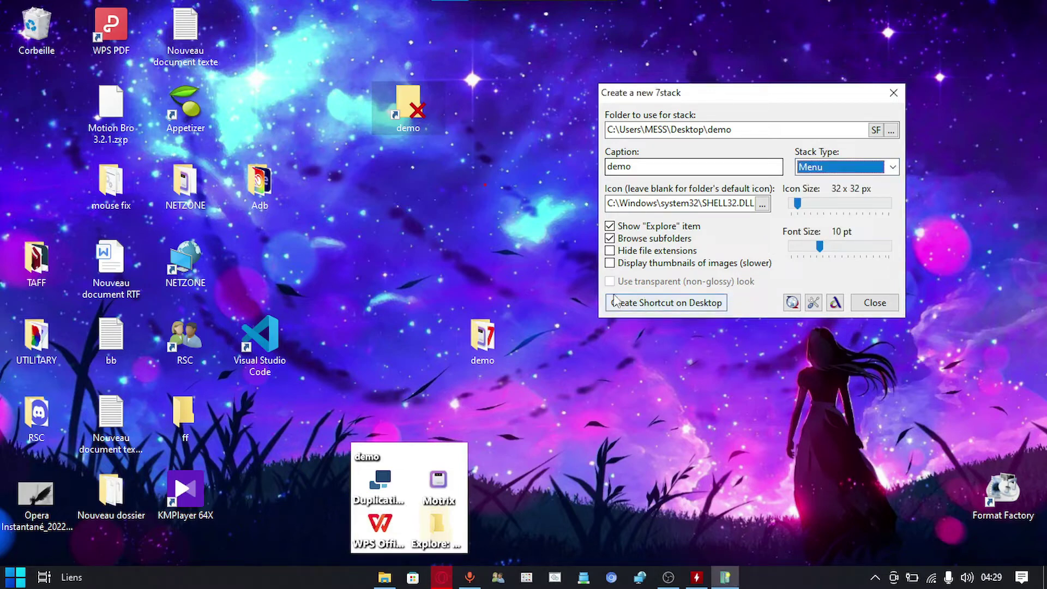
pyautogui.click(614, 301)
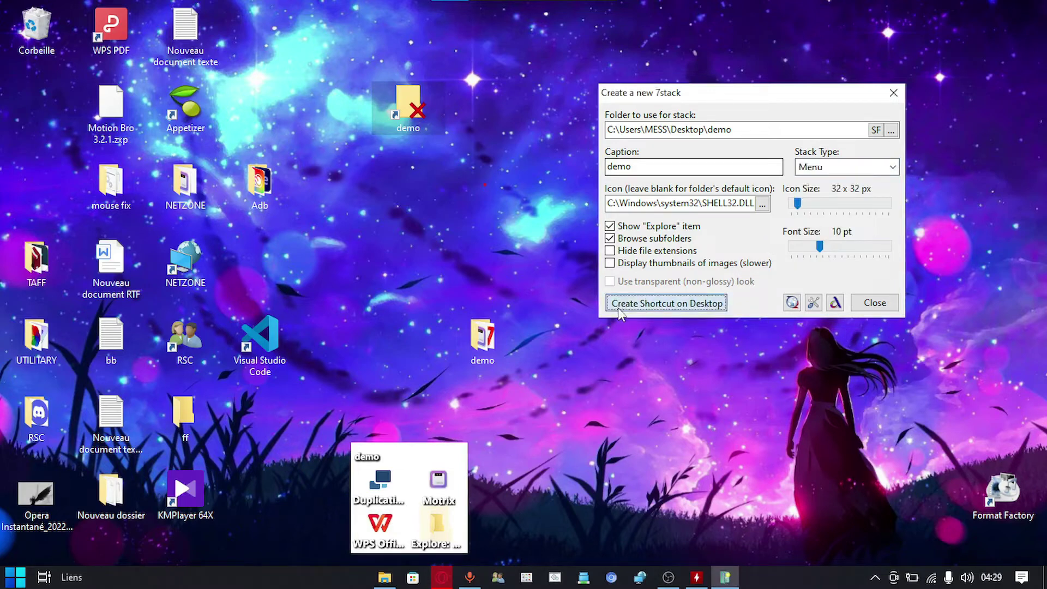
pyautogui.click(403, 115)
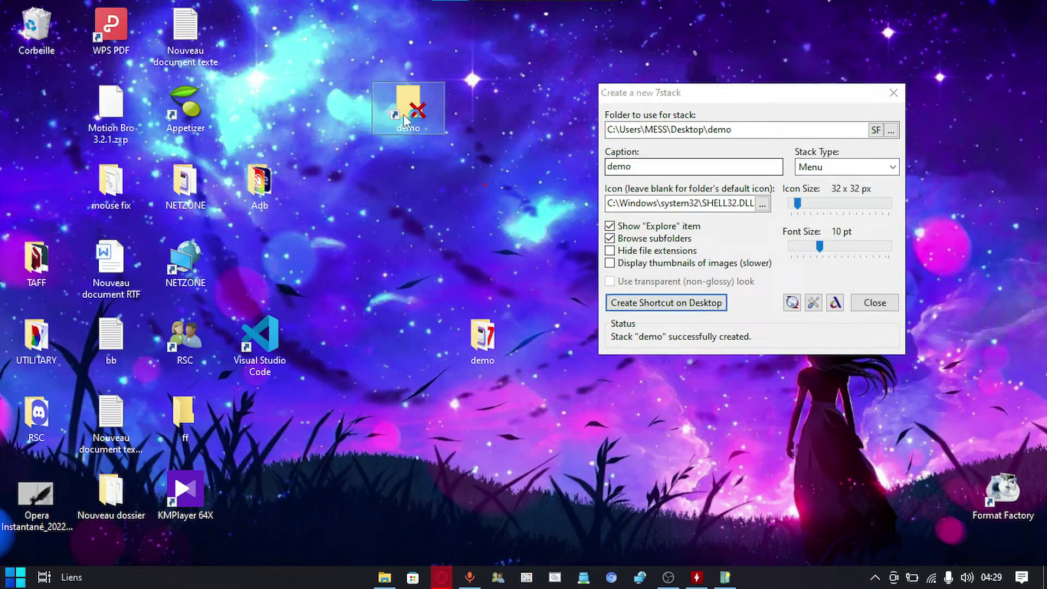
pyautogui.doubleClick(403, 115)
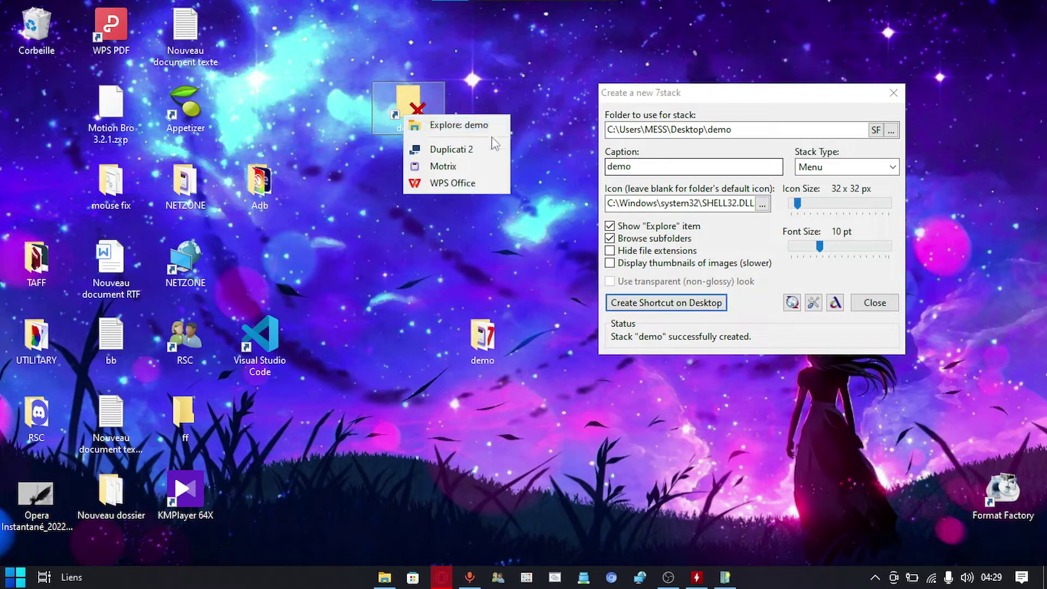
# Keep Menu as the stack type, close the stack creation dialog and pin the demo stack to the taskbar.
pyautogui.click(834, 169)
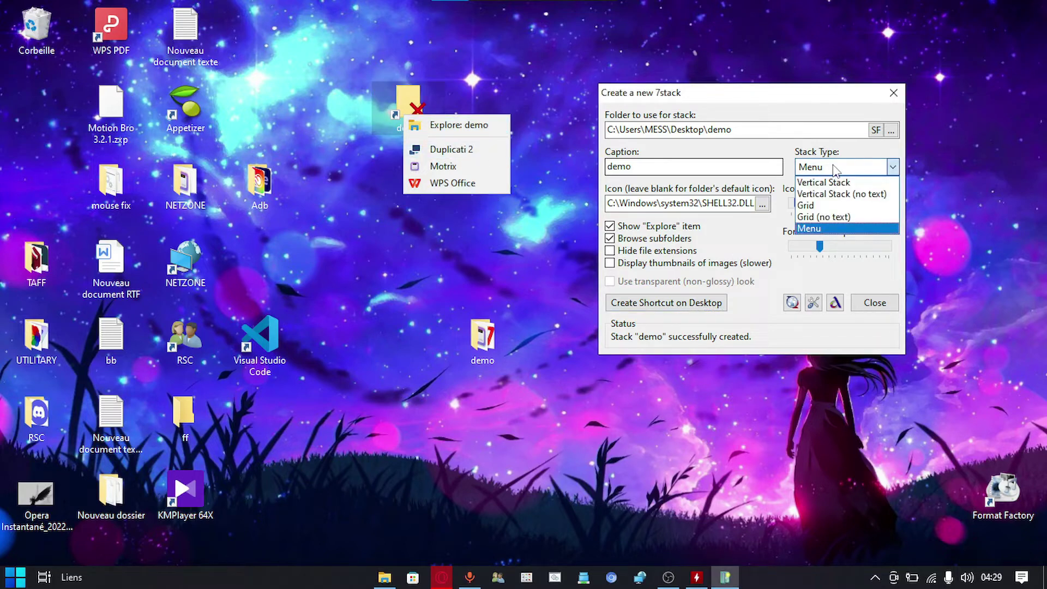
pyautogui.click(758, 120)
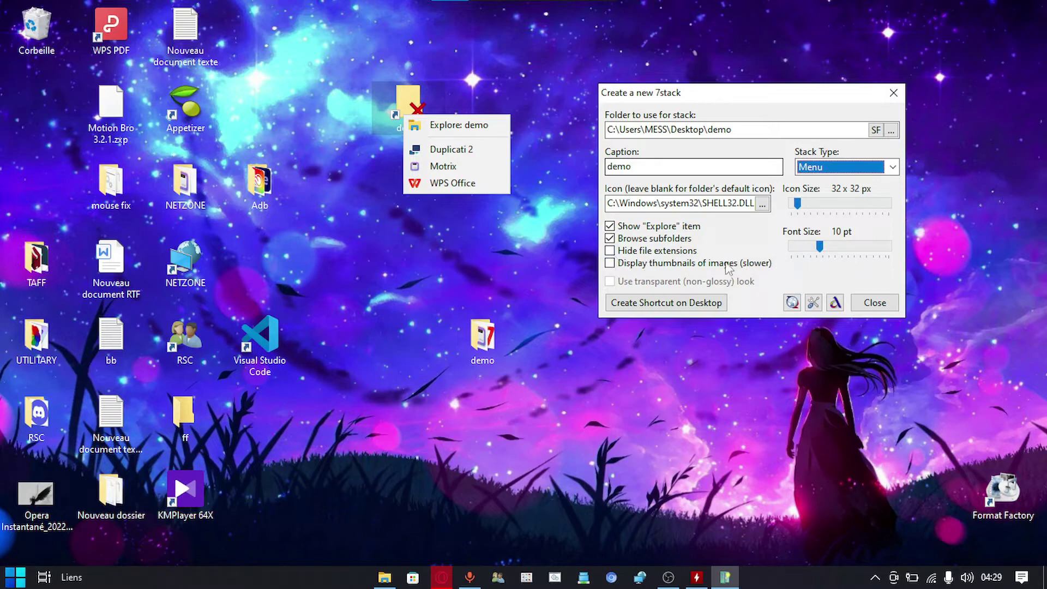
pyautogui.click(892, 94)
pyautogui.moveTo(442, 100); pyautogui.dragTo(752, 581)
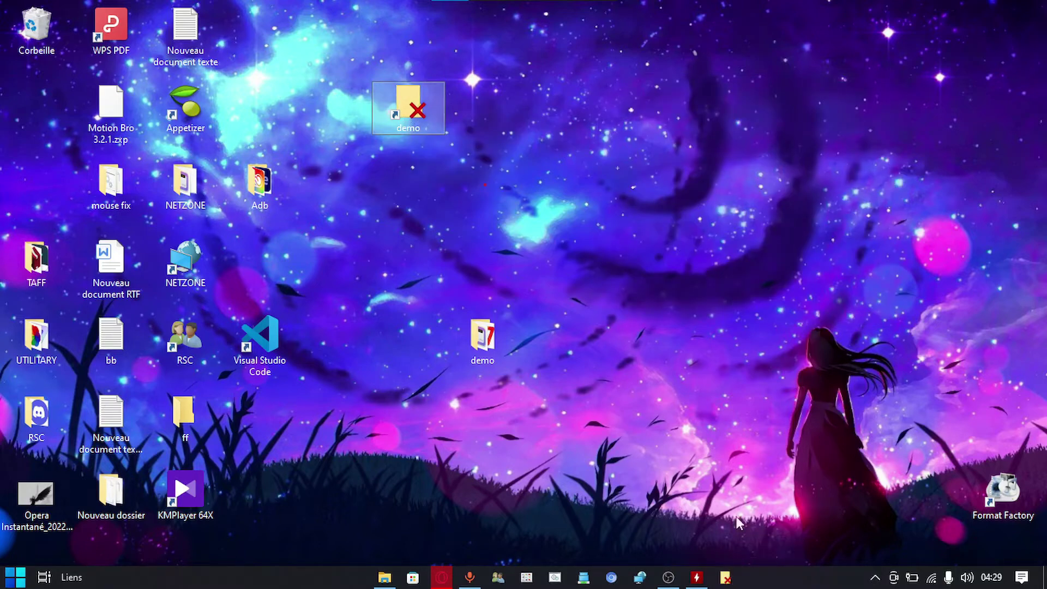
# Copy the Duplicati 2, Motrix and WPS Office shortcuts from the demo folder back onto the desktop.
pyautogui.doubleClick(493, 342)
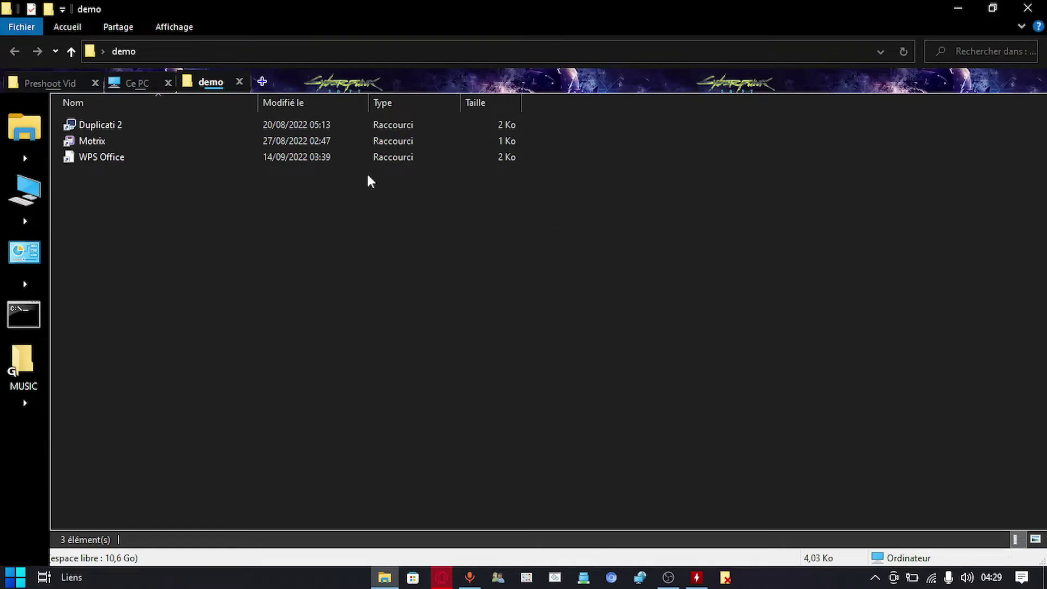
pyautogui.moveTo(571, 213); pyautogui.dragTo(74, 126)
pyautogui.rightClick(88, 138)
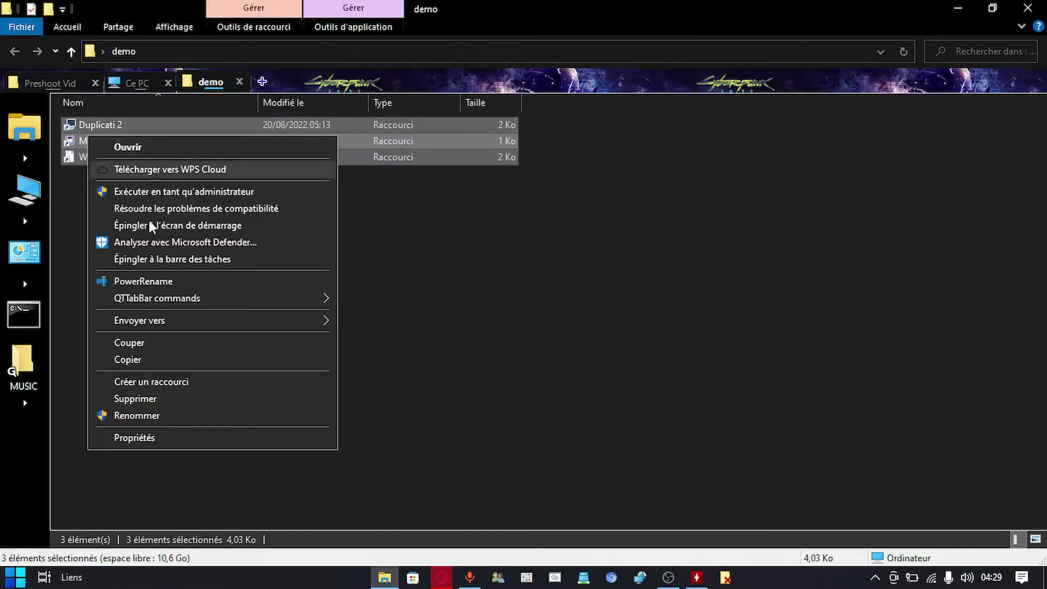
pyautogui.click(109, 359)
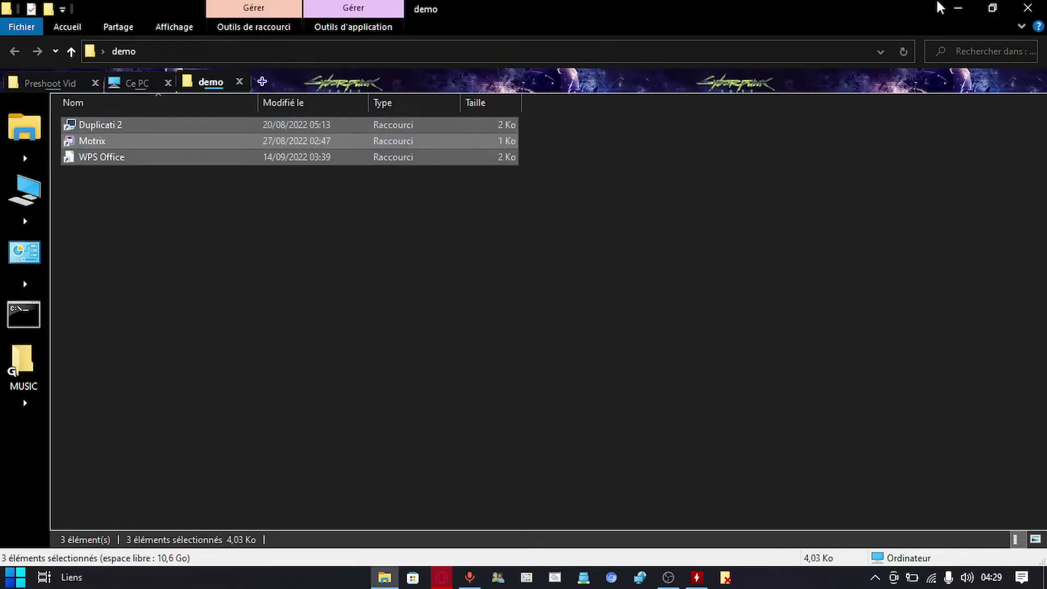
pyautogui.click(958, 8)
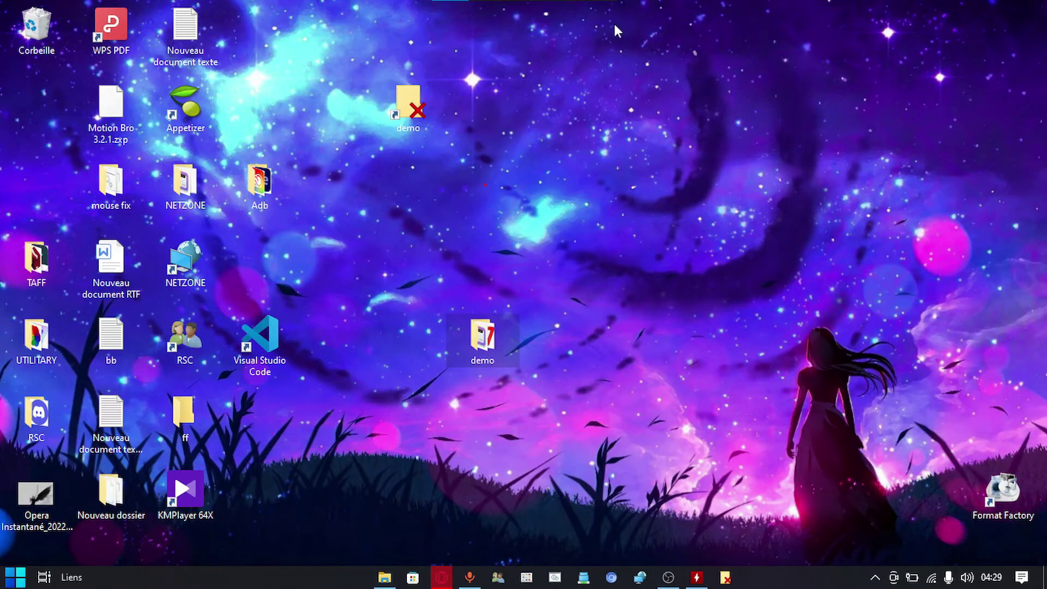
pyautogui.rightClick(405, 200)
pyautogui.click(436, 267)
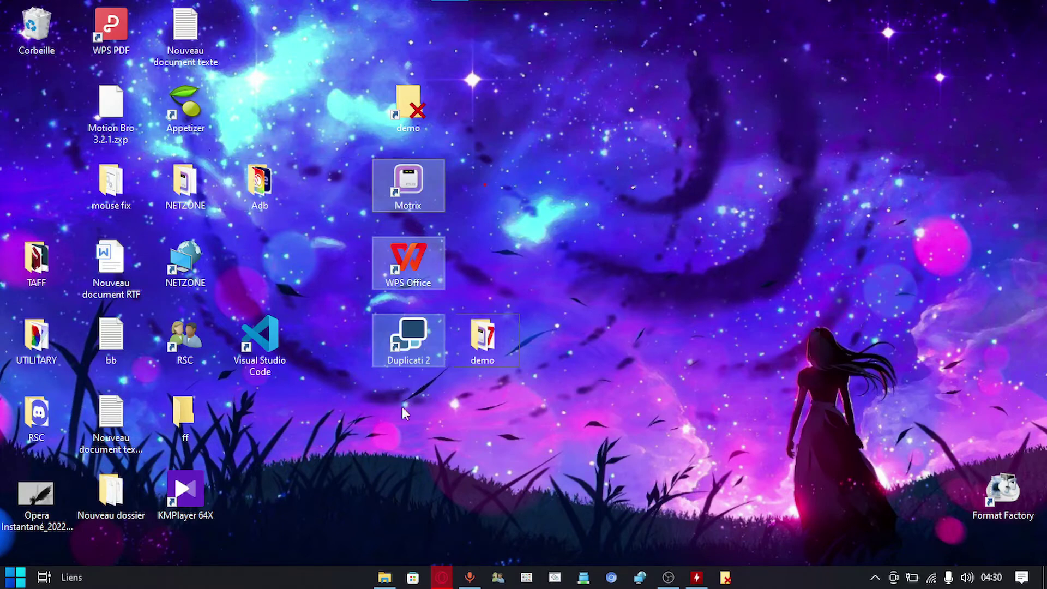
pyautogui.click(384, 579)
pyautogui.click(384, 579)
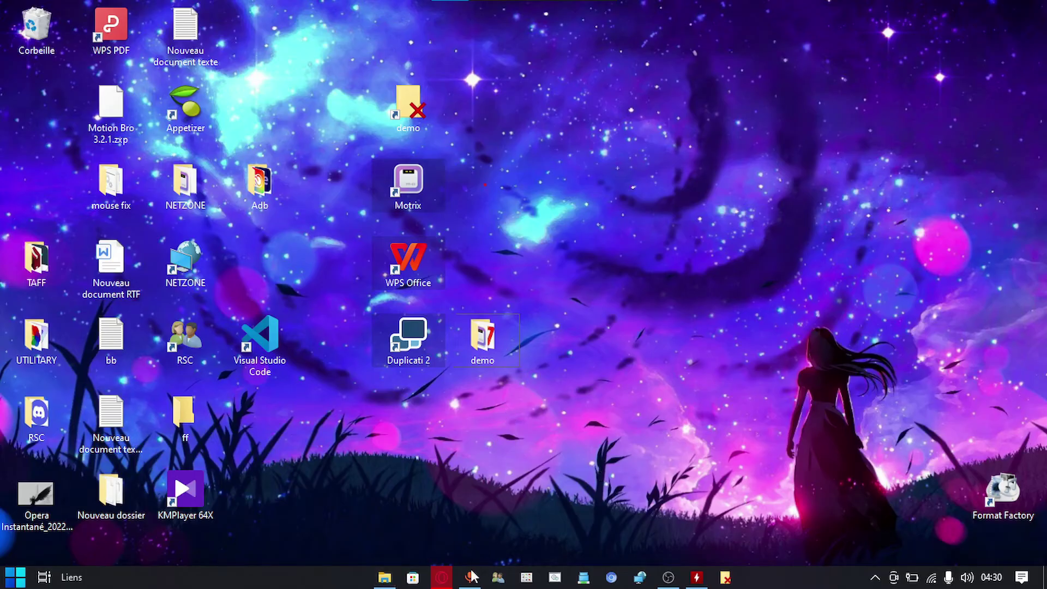
# Switch to the Opera browser, open Appetizer's download page from appetizer.cozic.net, and return to the desktop.
pyautogui.click(441, 577)
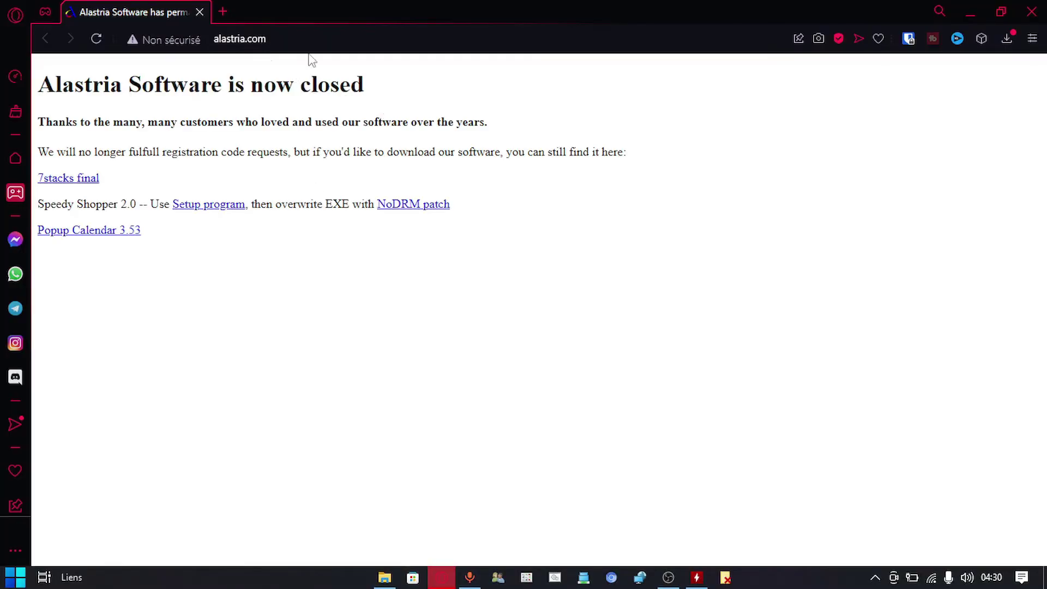
pyautogui.hotkey('ctrl', 'l')
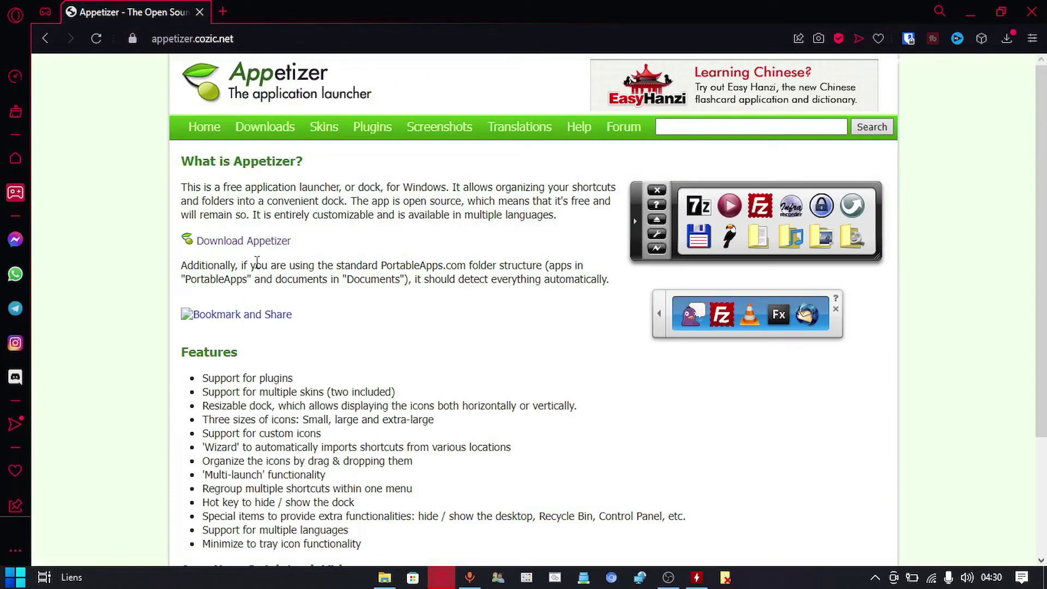
pyautogui.click(231, 241)
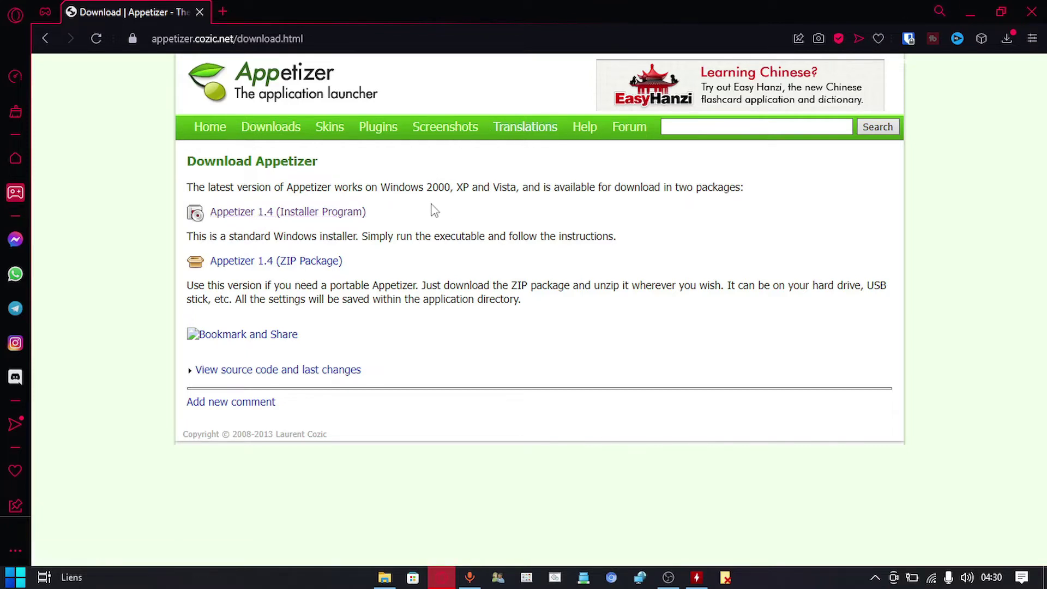
pyautogui.click(971, 12)
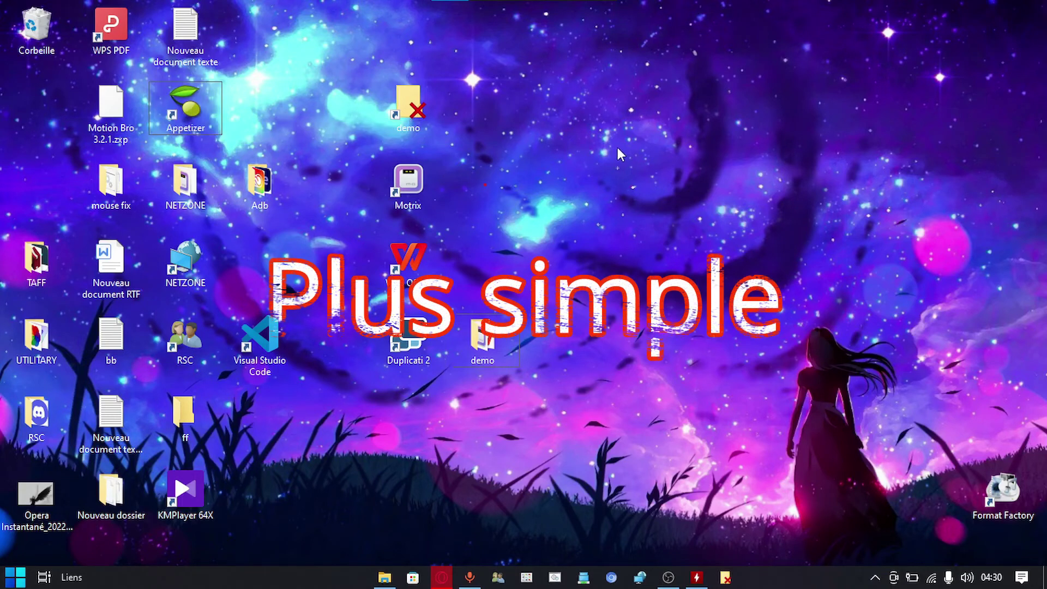
# Launch Appetizer, shift its dock slightly along the desktop and shrink the dock's width.
pyautogui.doubleClick(208, 97)
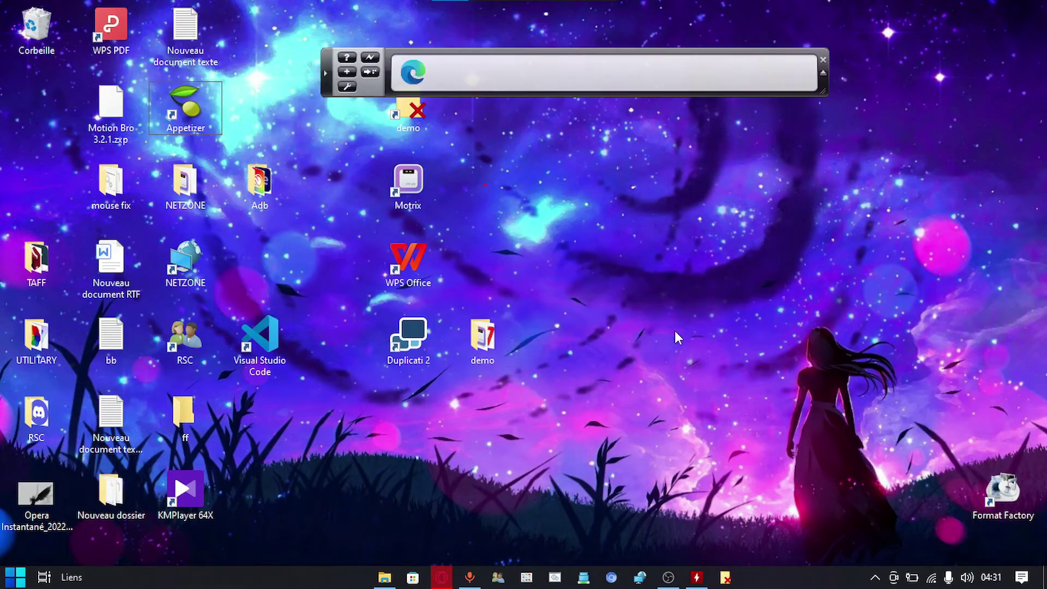
pyautogui.moveTo(557, 84); pyautogui.dragTo(595, 82)
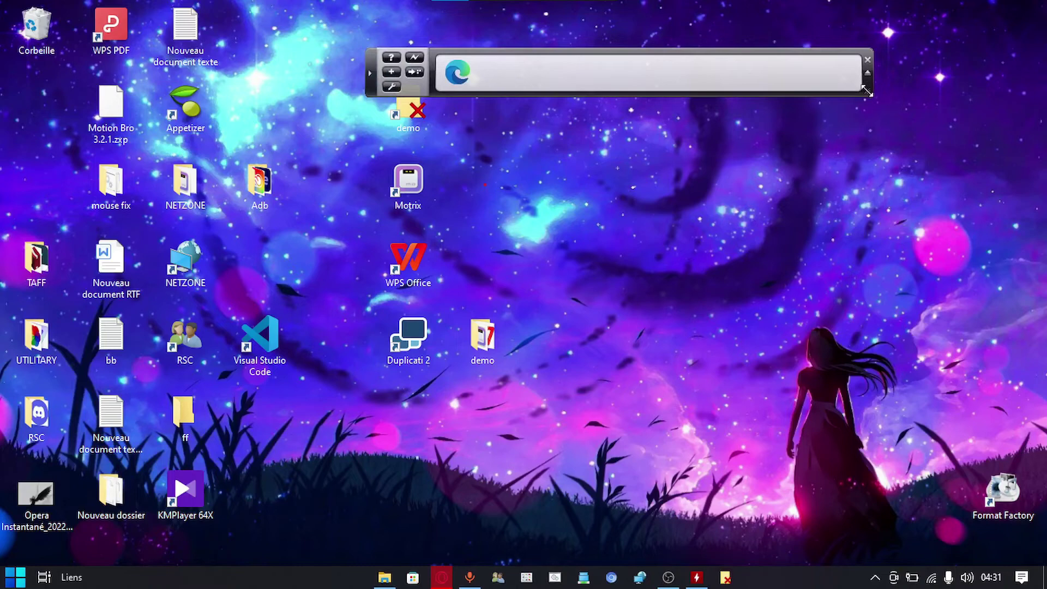
pyautogui.moveTo(866, 90); pyautogui.dragTo(877, 91)
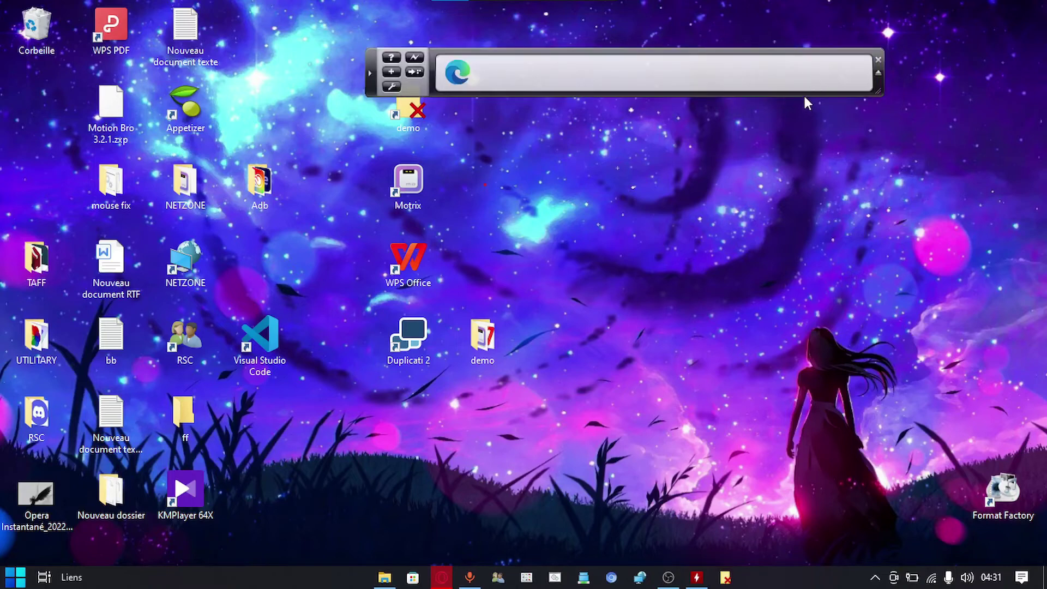
pyautogui.moveTo(879, 94); pyautogui.dragTo(757, 128)
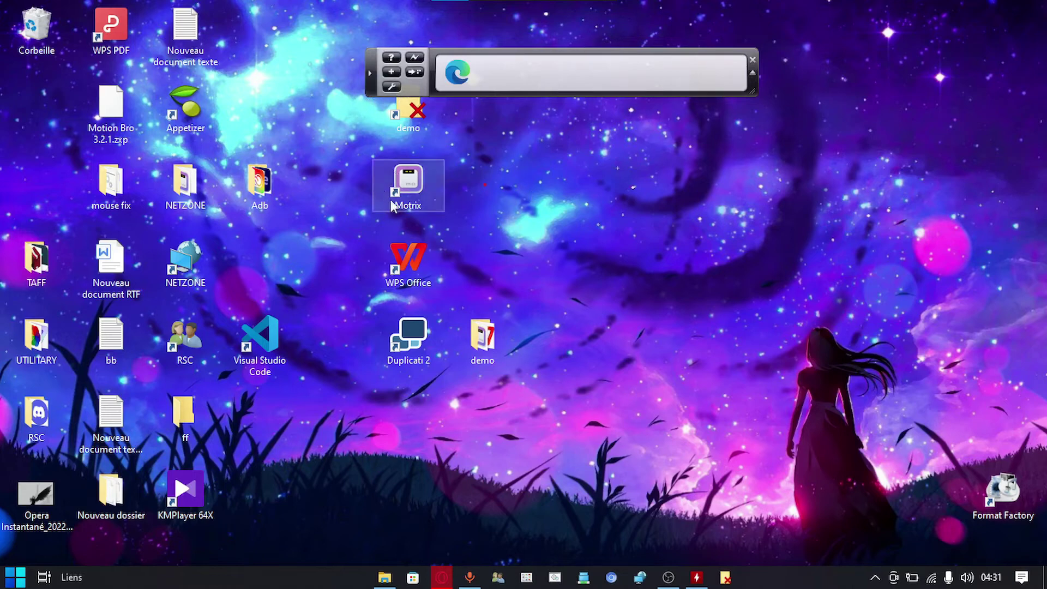
# Add the Motrix, WPS Office and Duplicati 2 desktop shortcuts to the Appetizer dock.
pyautogui.moveTo(410, 198); pyautogui.dragTo(525, 69)
pyautogui.moveTo(408, 256); pyautogui.dragTo(588, 70)
pyautogui.moveTo(394, 339); pyautogui.dragTo(627, 76)
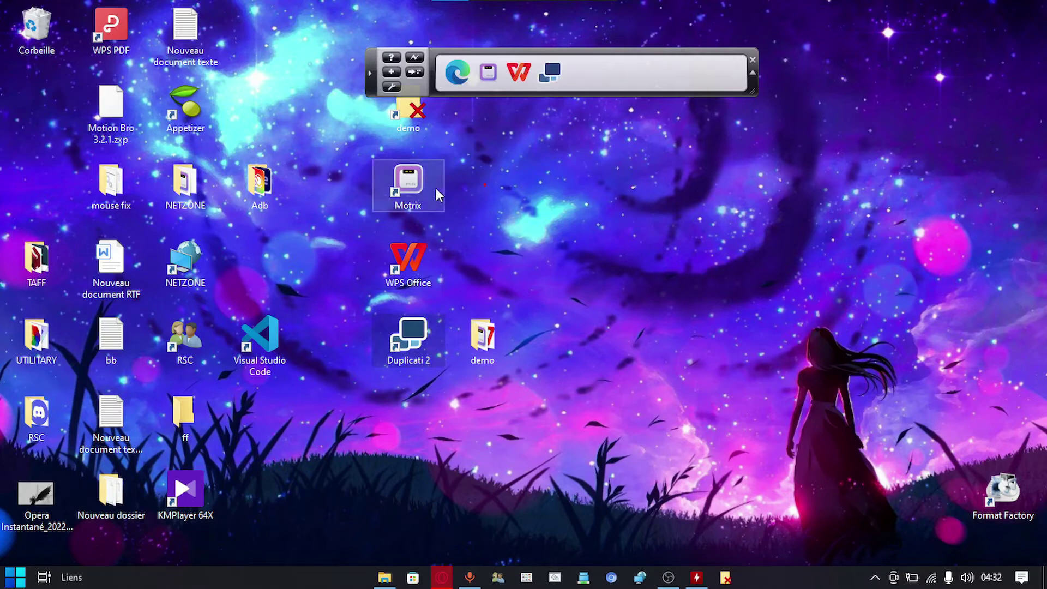
# Delete the Motrix, WPS Office and Duplicati 2 shortcuts from the desktop, keeping the demo folder.
pyautogui.moveTo(472, 166); pyautogui.dragTo(406, 316)
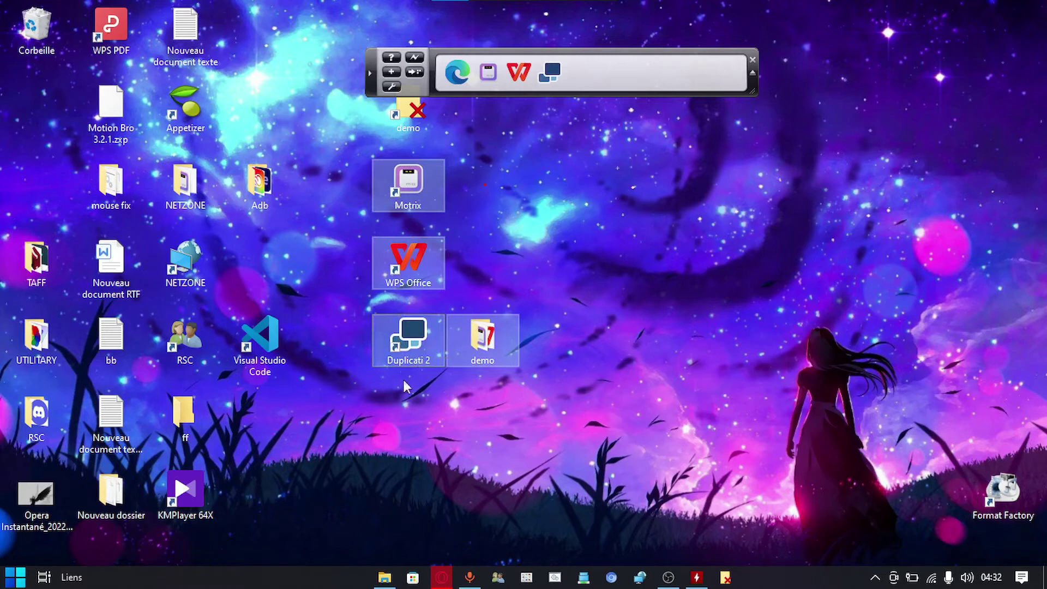
pyautogui.moveTo(397, 436); pyautogui.dragTo(421, 182)
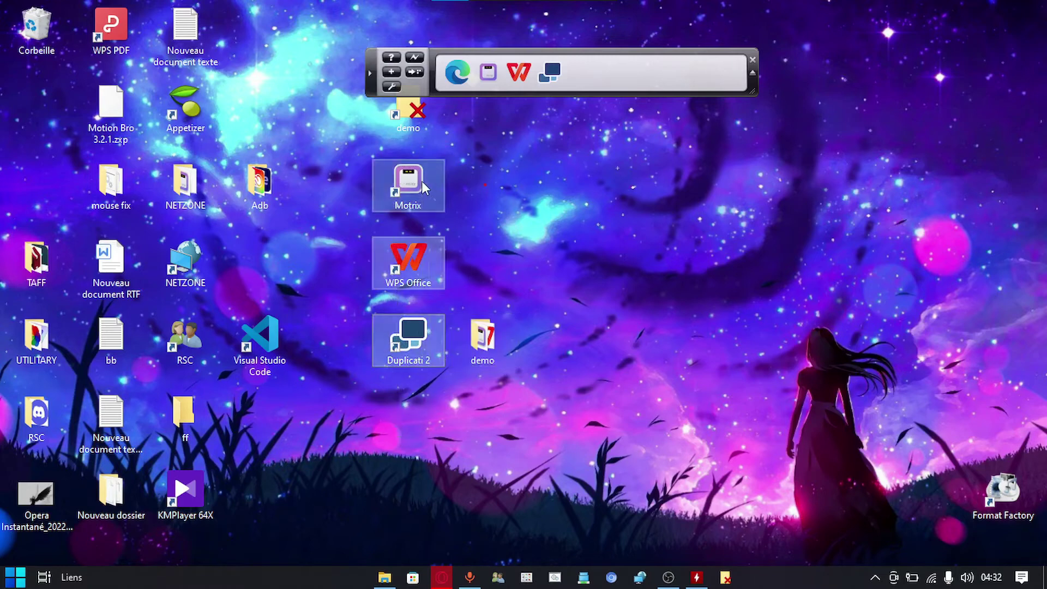
pyautogui.press('Delete')
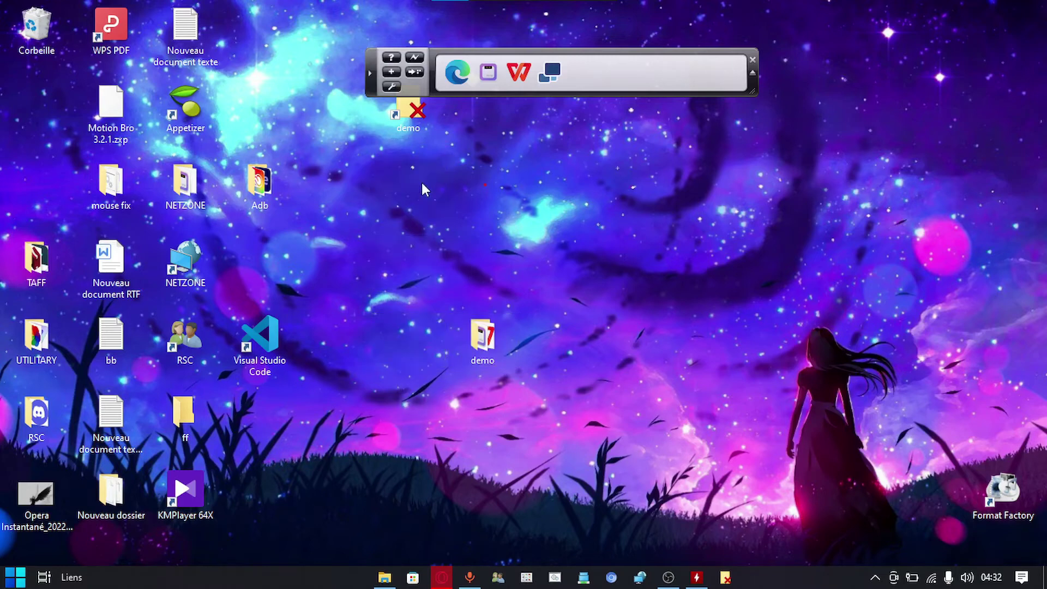
# Move the Appetizer dock clear of the demo stack's shortcut, higher up and farther right on the desktop.
pyautogui.rightClick(422, 182)
pyautogui.click(640, 73)
pyautogui.moveTo(636, 66); pyautogui.dragTo(775, 52)
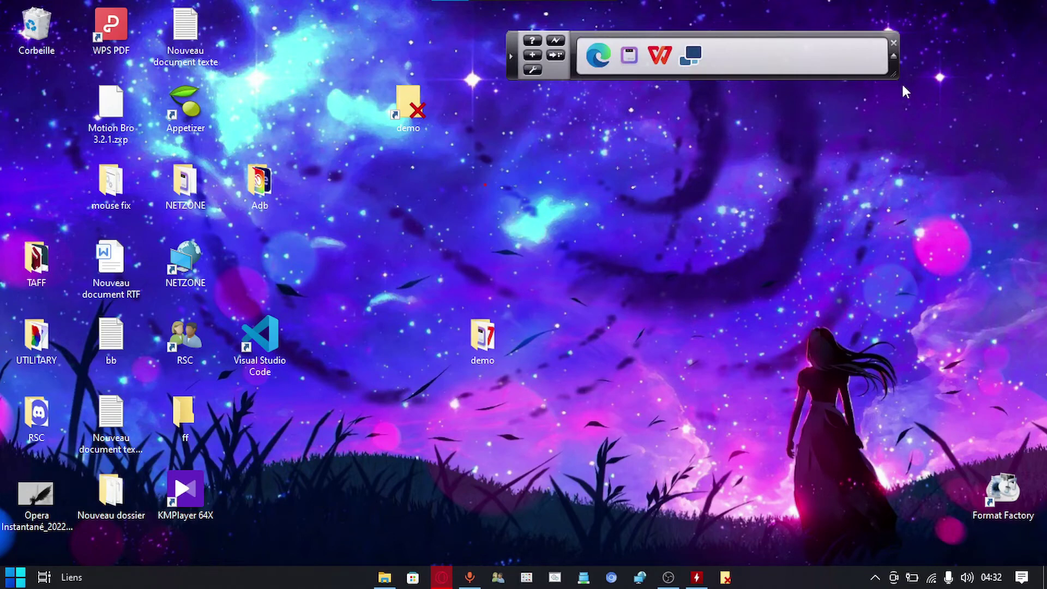
# Widen the Appetizer dock by about a third and shift it slightly left and down on the desktop.
pyautogui.moveTo(894, 75); pyautogui.dragTo(1023, 74)
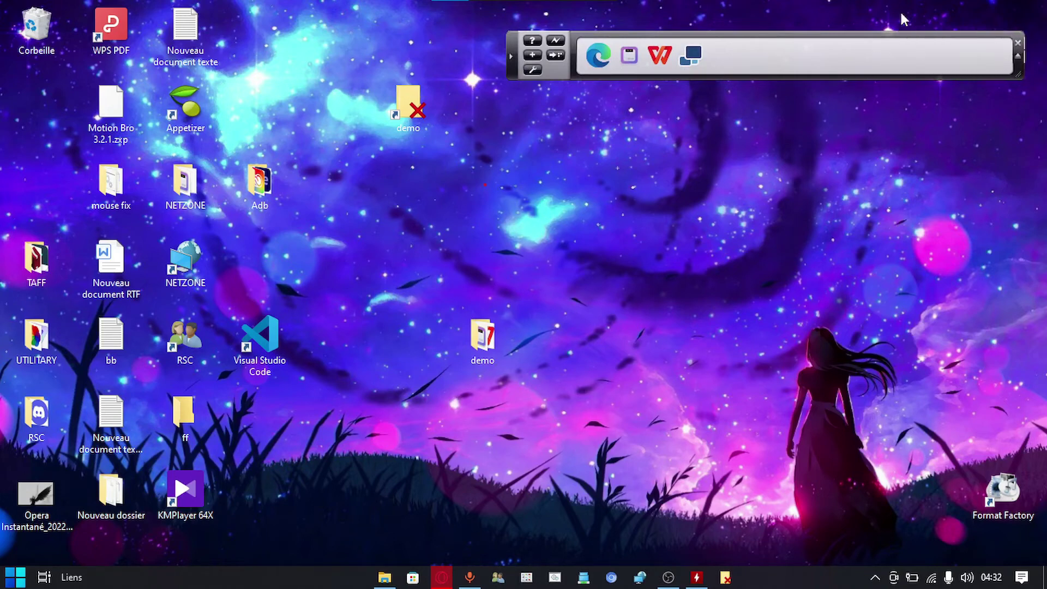
pyautogui.moveTo(861, 35); pyautogui.dragTo(792, 51)
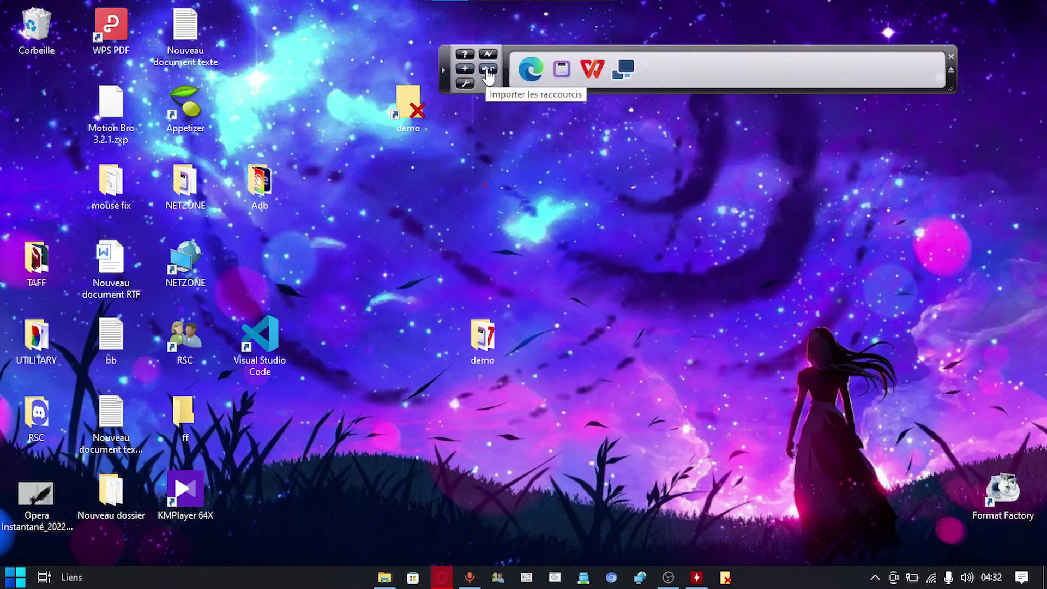
# Set the keyboard shortcut for hiding and showing the dock to Control + Alt + K, save it and try it out.
pyautogui.click(461, 87)
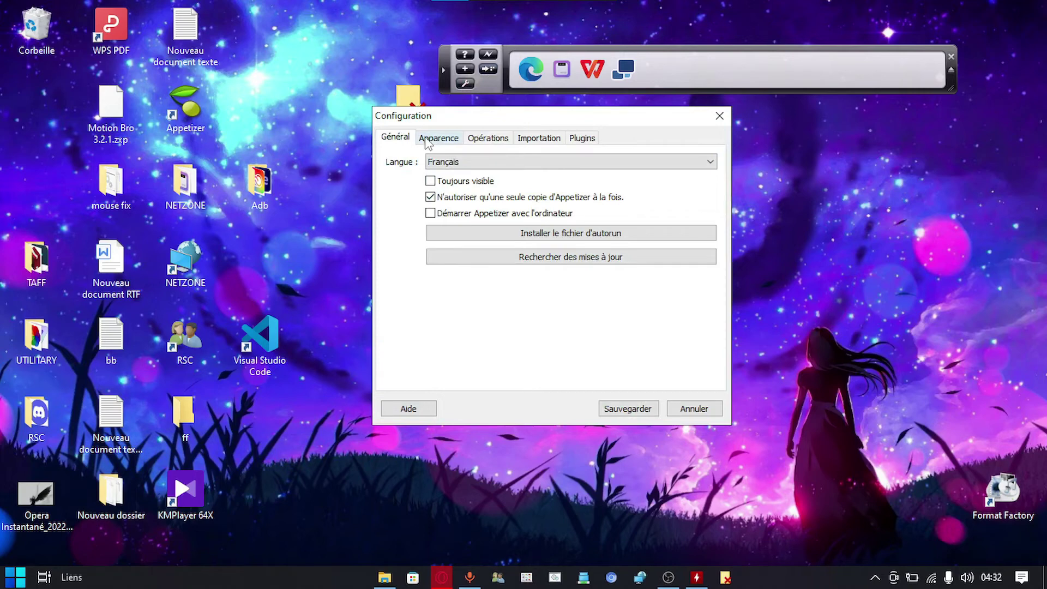
pyautogui.click(445, 142)
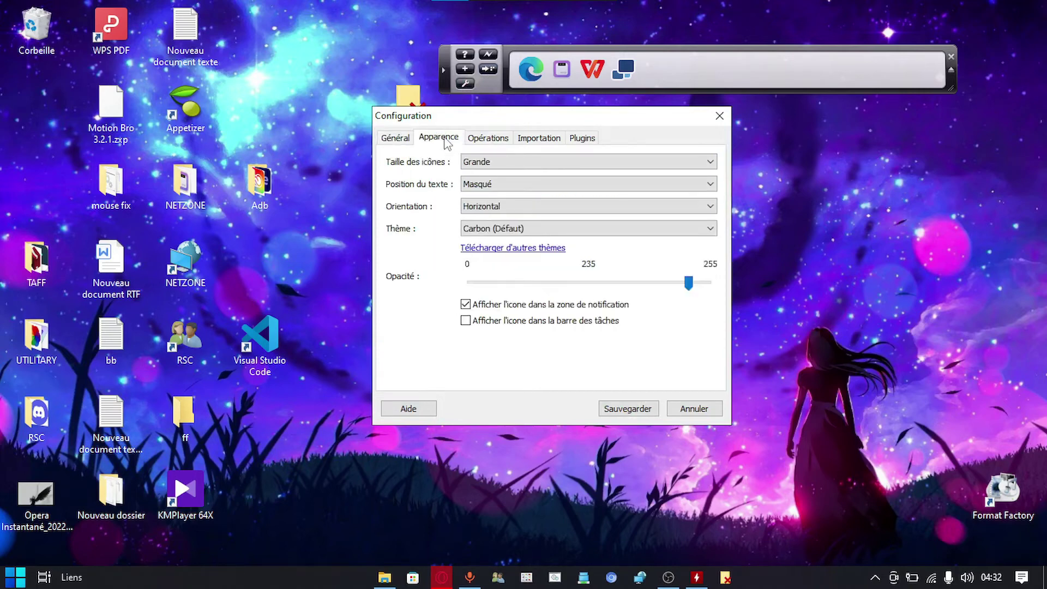
pyautogui.click(487, 139)
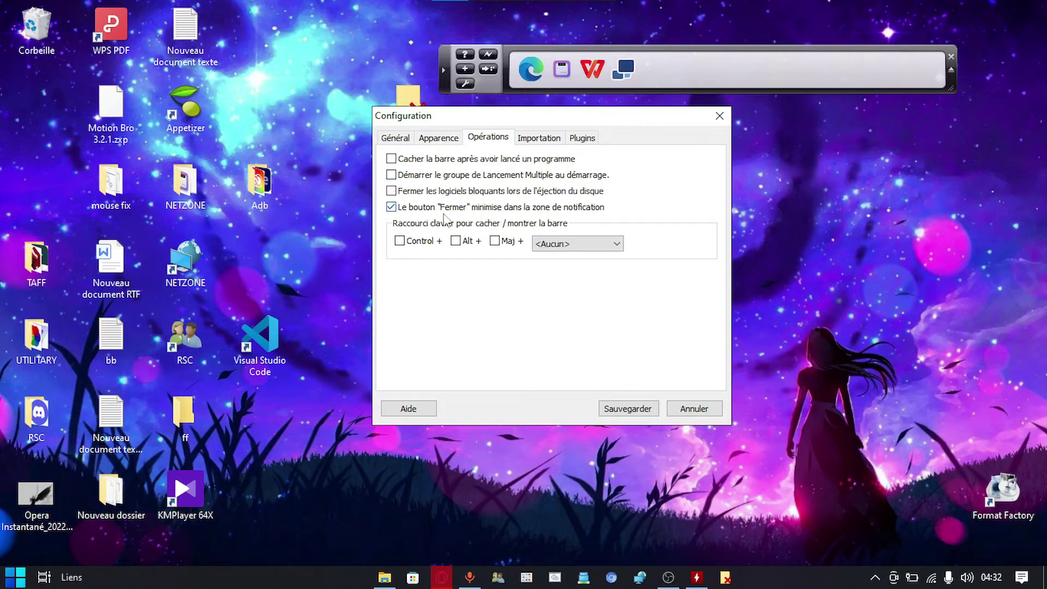
pyautogui.click(400, 242)
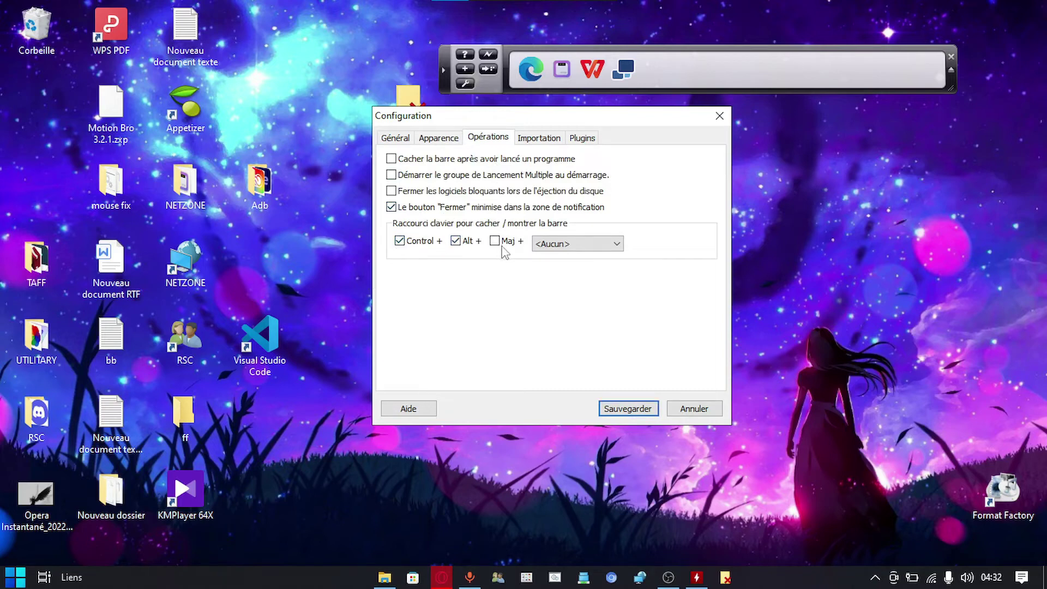
pyautogui.click(592, 246)
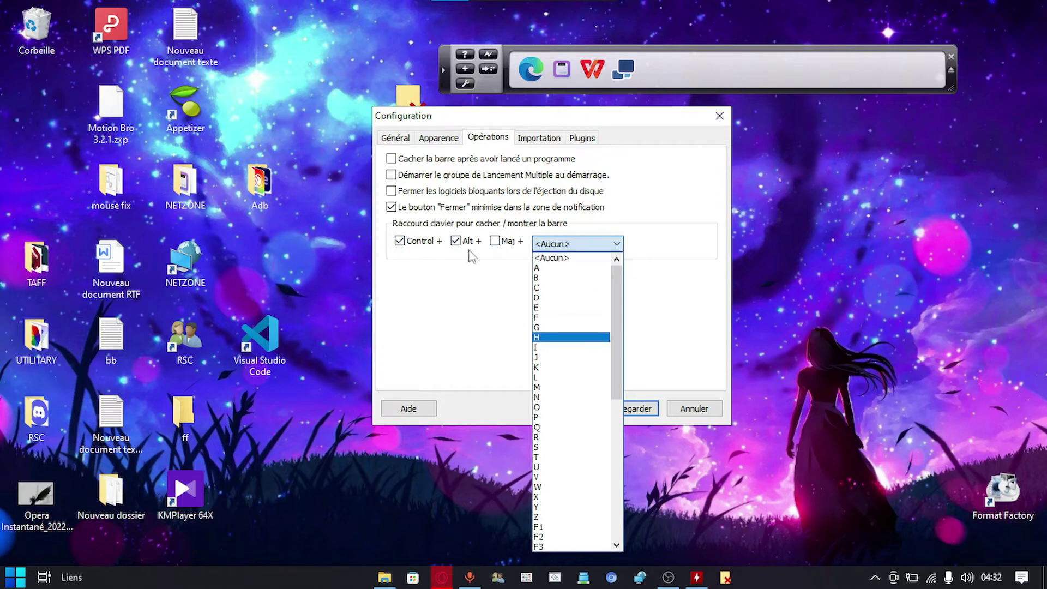
pyautogui.click(583, 367)
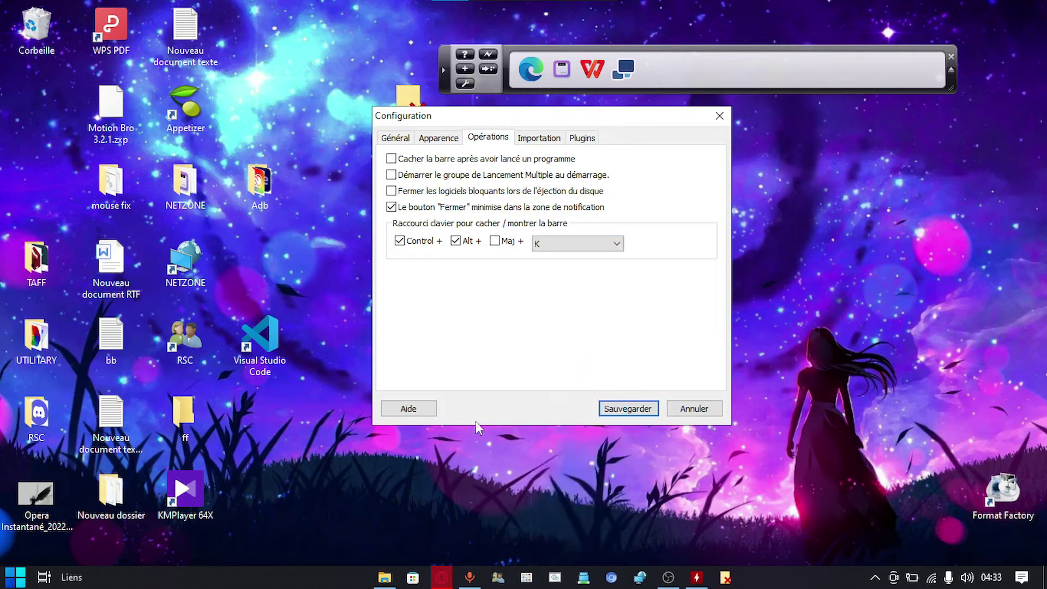
pyautogui.click(621, 407)
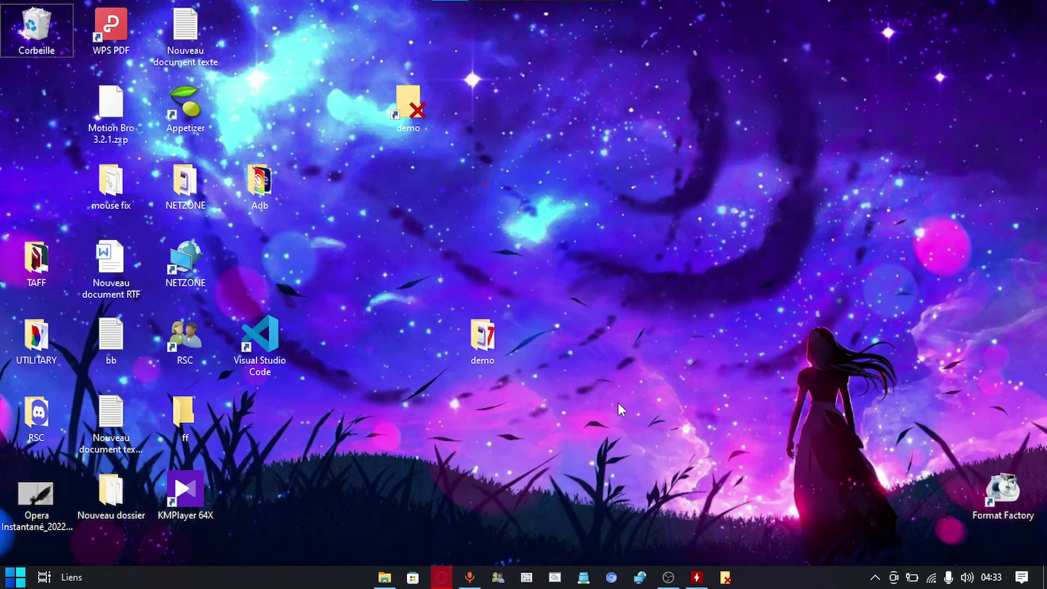
pyautogui.hotkey('ctrl', 'alt', 'z')
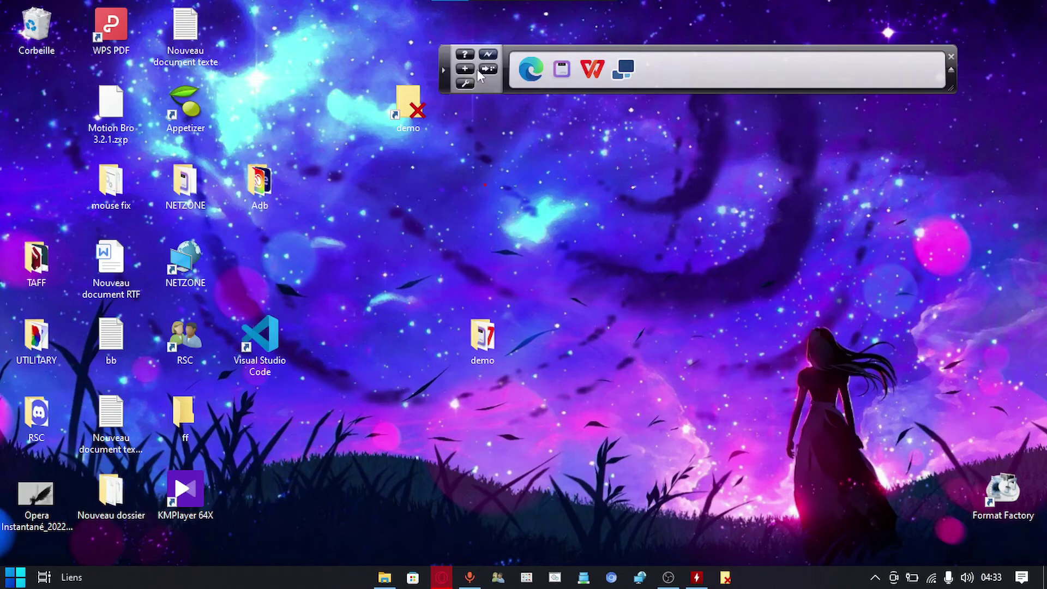
# Review the dock's general, appearance, operations, import and plugin settings, and close the configuration without saving.
pyautogui.click(465, 85)
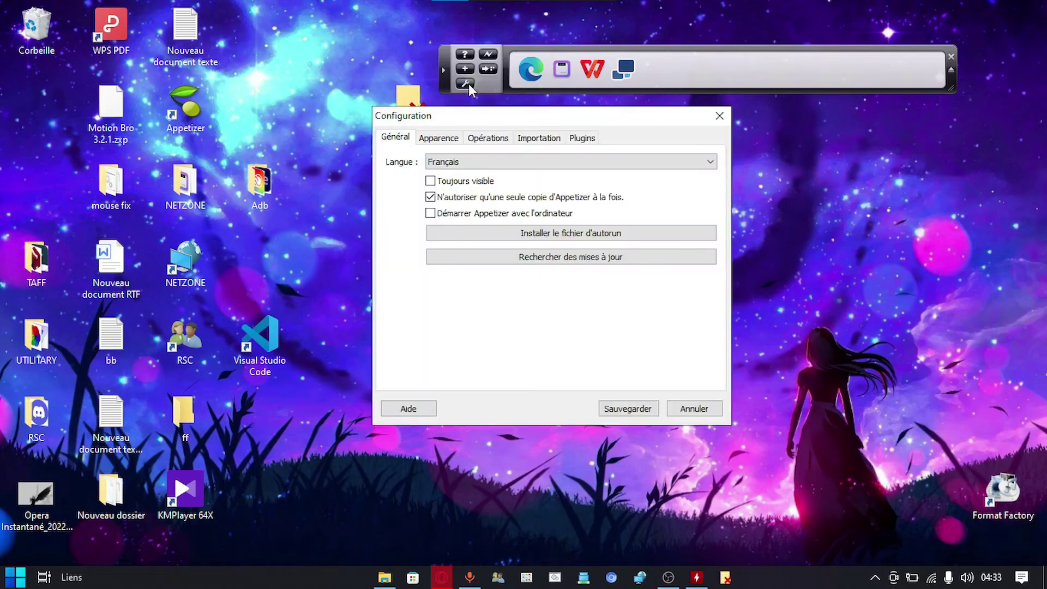
pyautogui.click(444, 215)
pyautogui.click(441, 139)
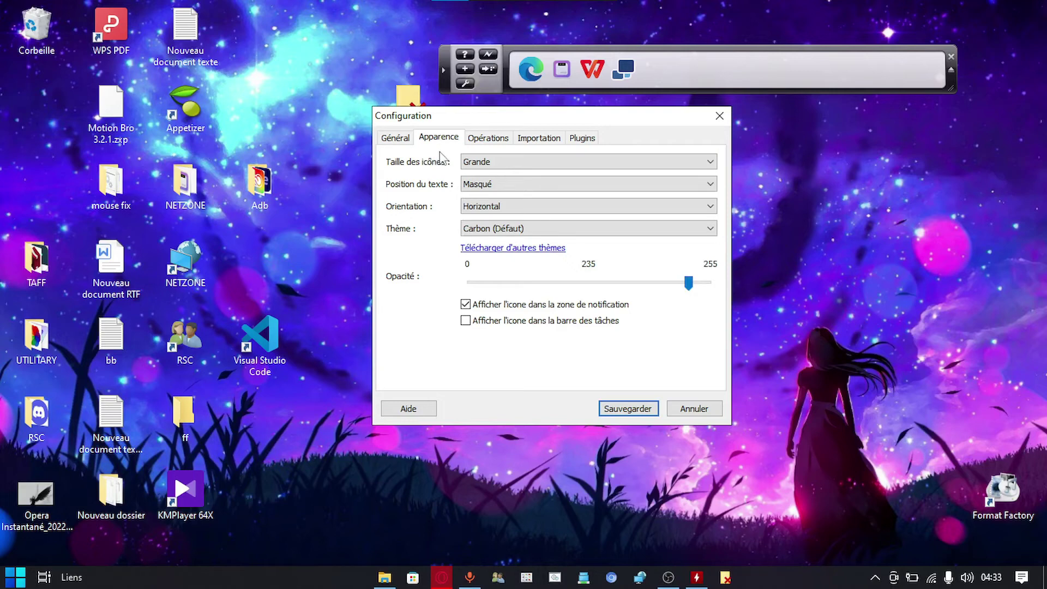
pyautogui.click(486, 140)
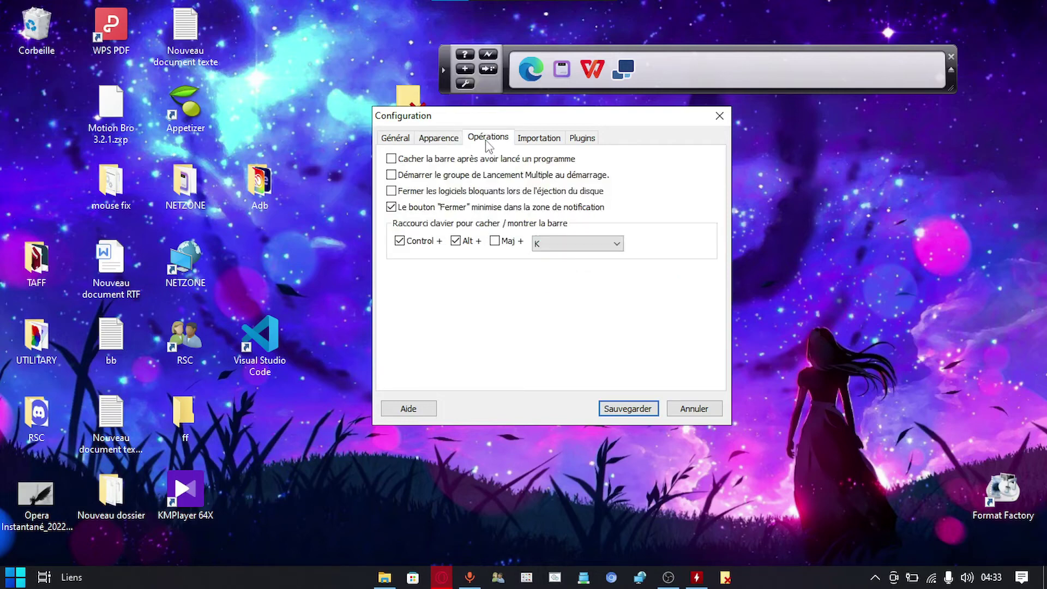
pyautogui.click(539, 142)
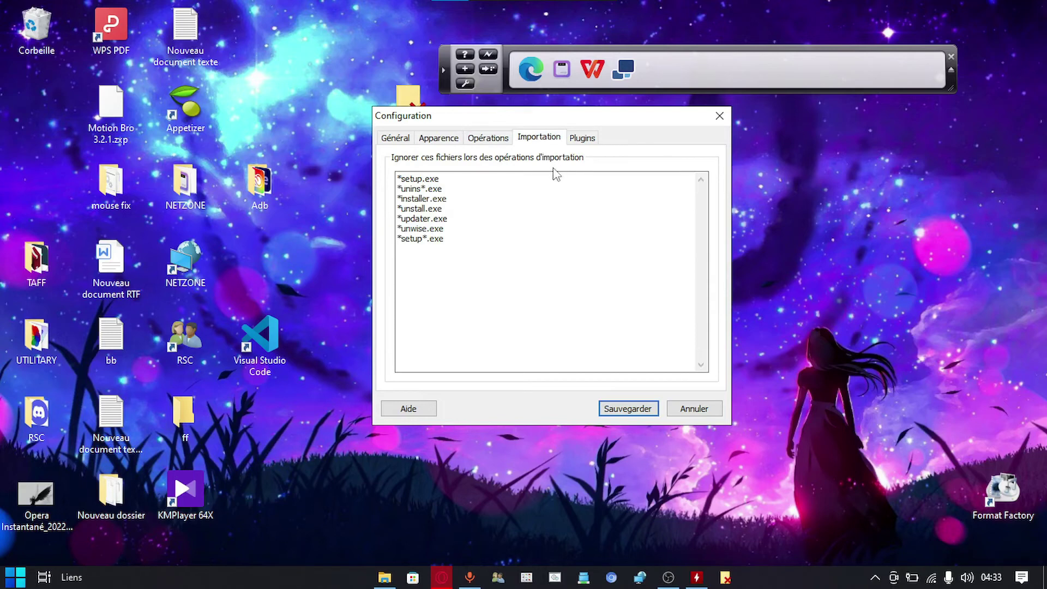
pyautogui.click(582, 138)
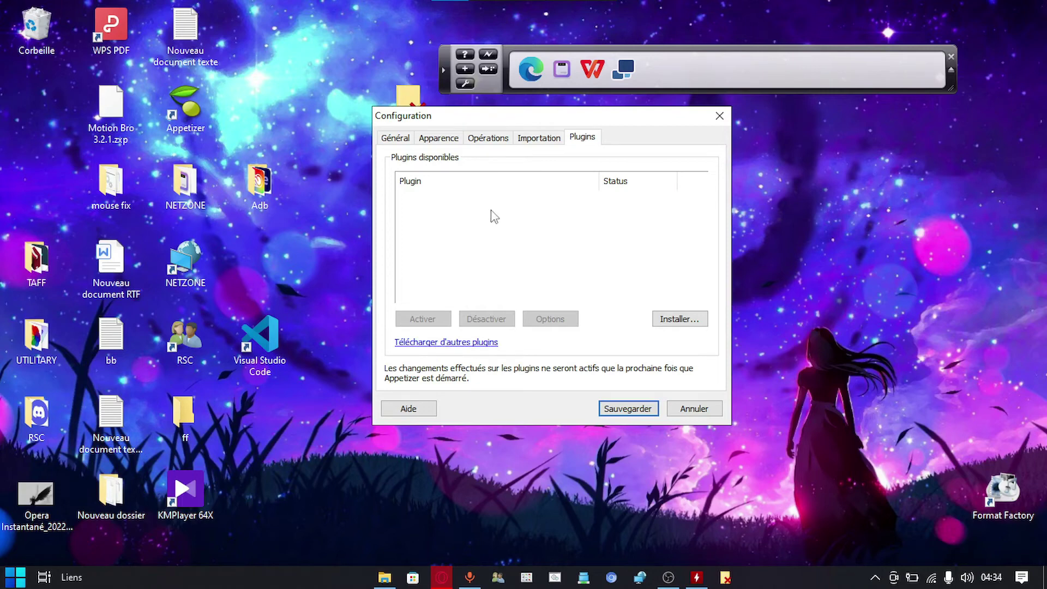
pyautogui.click(726, 116)
# Place the demo stack's shortcut one row lower on the desktop, move the dock to its upper right and dismiss the dock.
pyautogui.moveTo(763, 65); pyautogui.dragTo(613, 39)
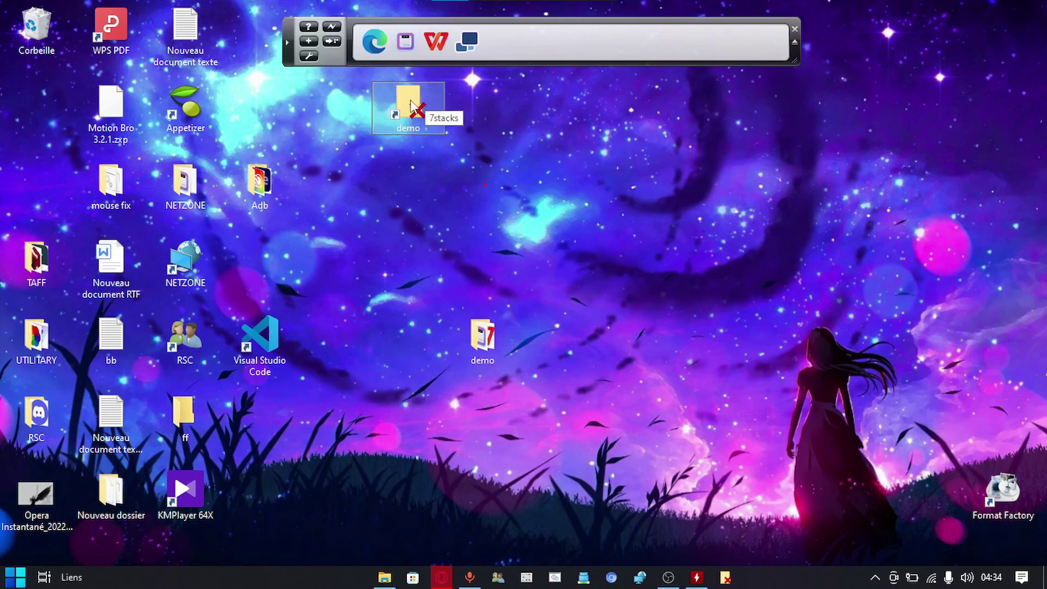
pyautogui.moveTo(412, 103); pyautogui.dragTo(426, 162)
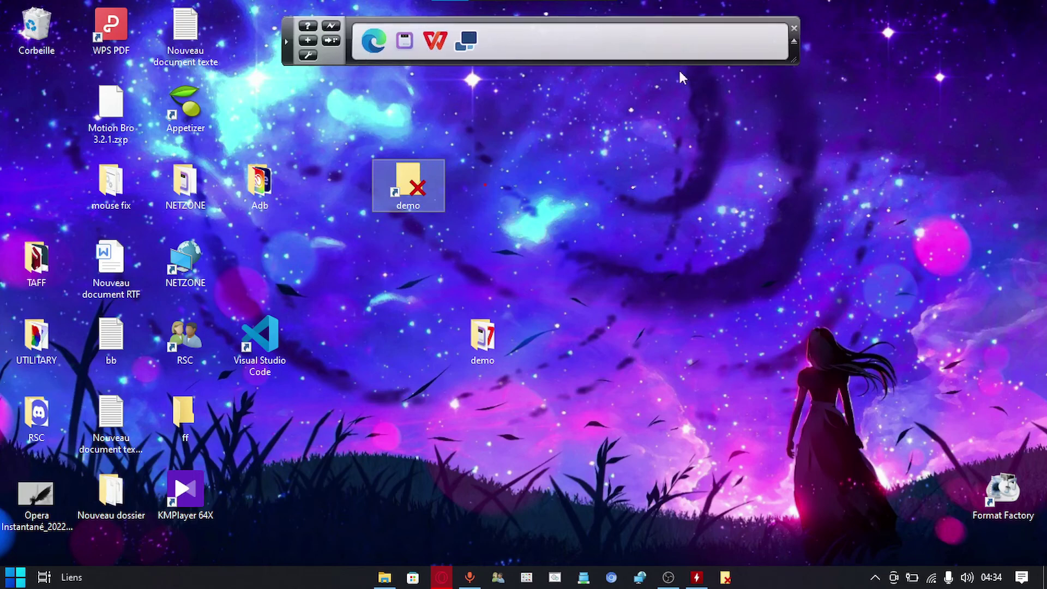
pyautogui.moveTo(590, 41); pyautogui.dragTo(766, 121)
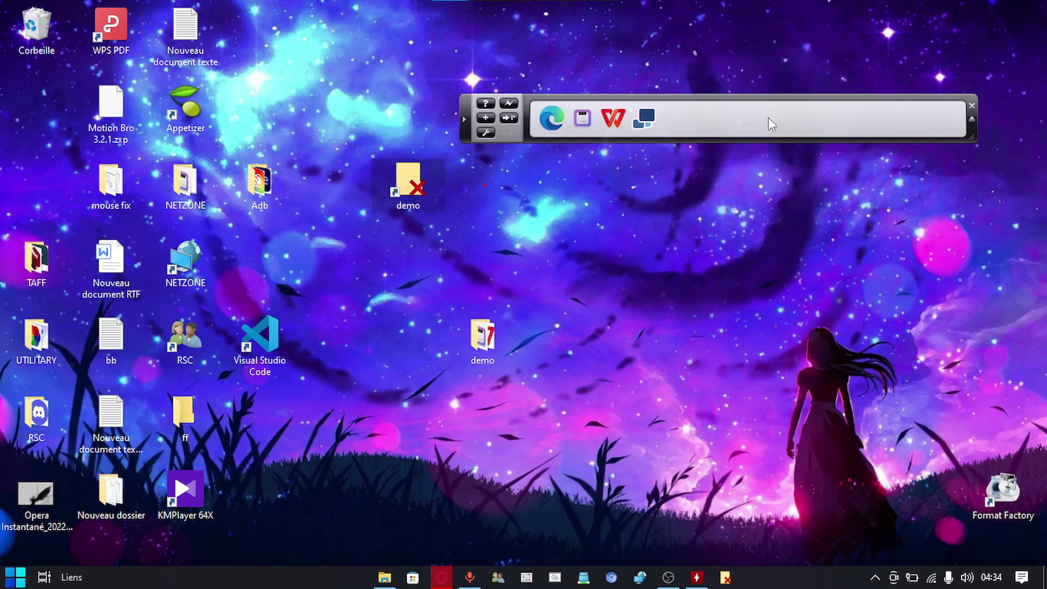
pyautogui.hotkey('alt', 'F4')
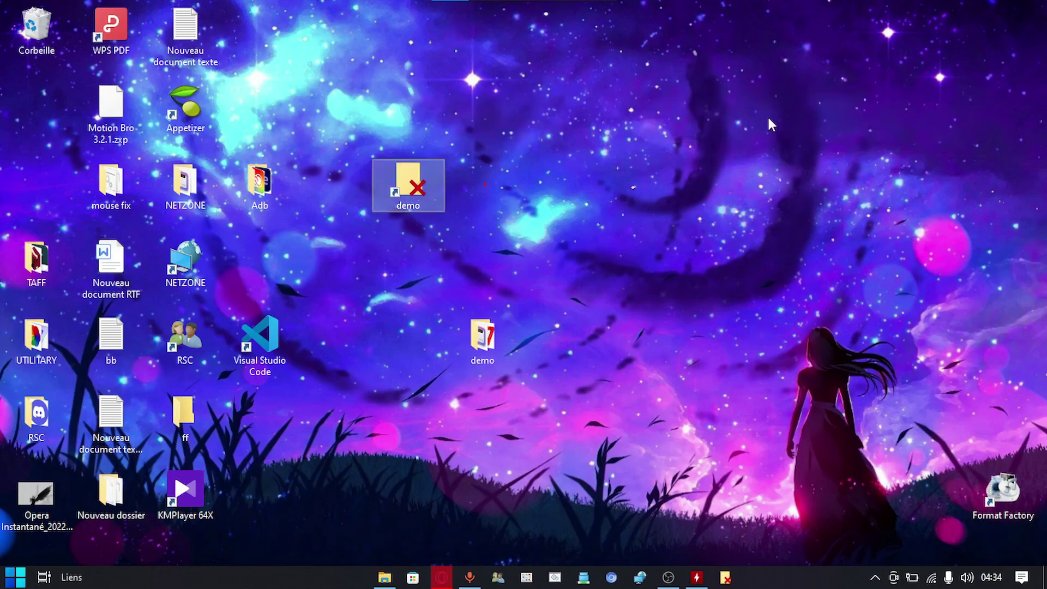